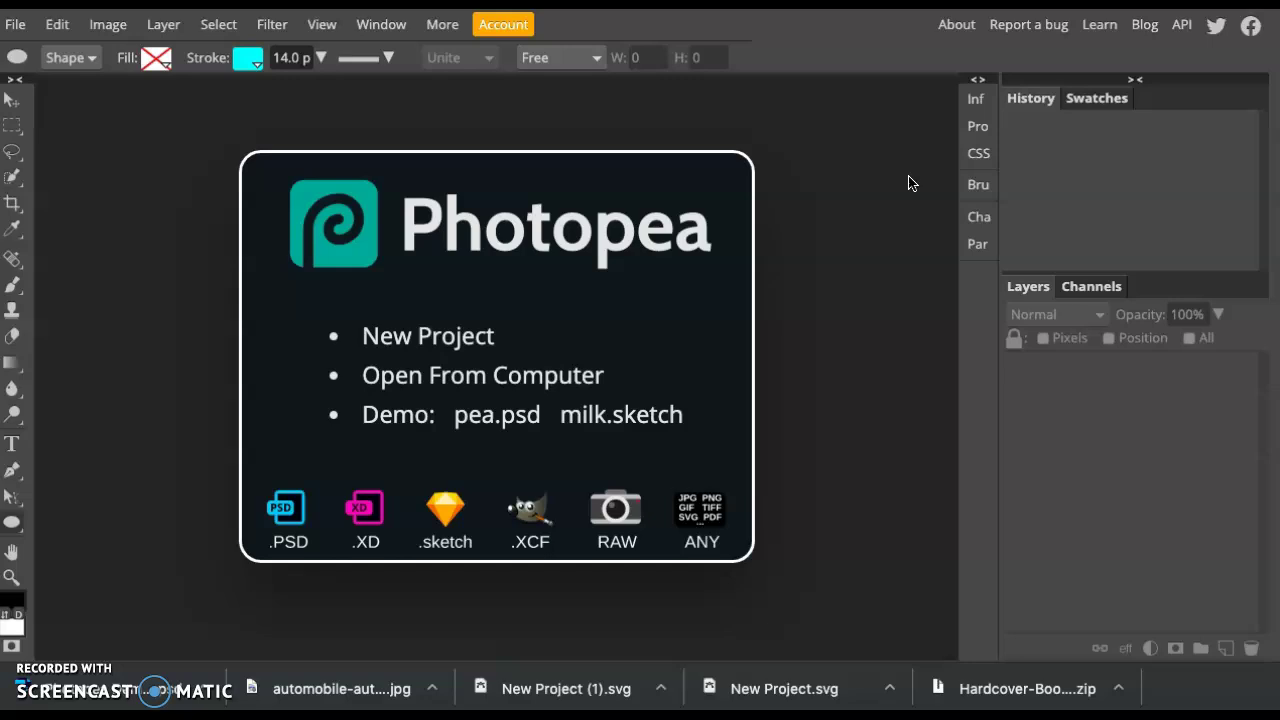
# Start a new project from the Photopea start screen
pyautogui.click(455, 338)
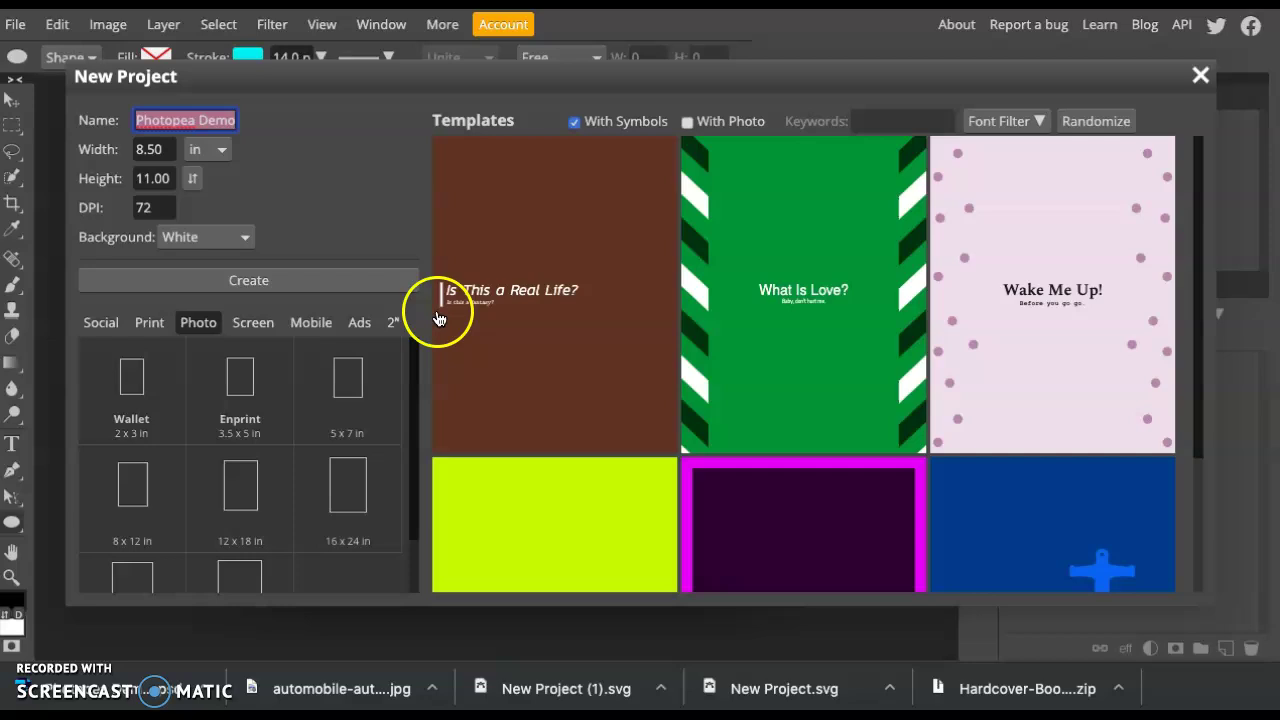
pyautogui.moveTo(220, 120); pyautogui.dragTo(132, 120)
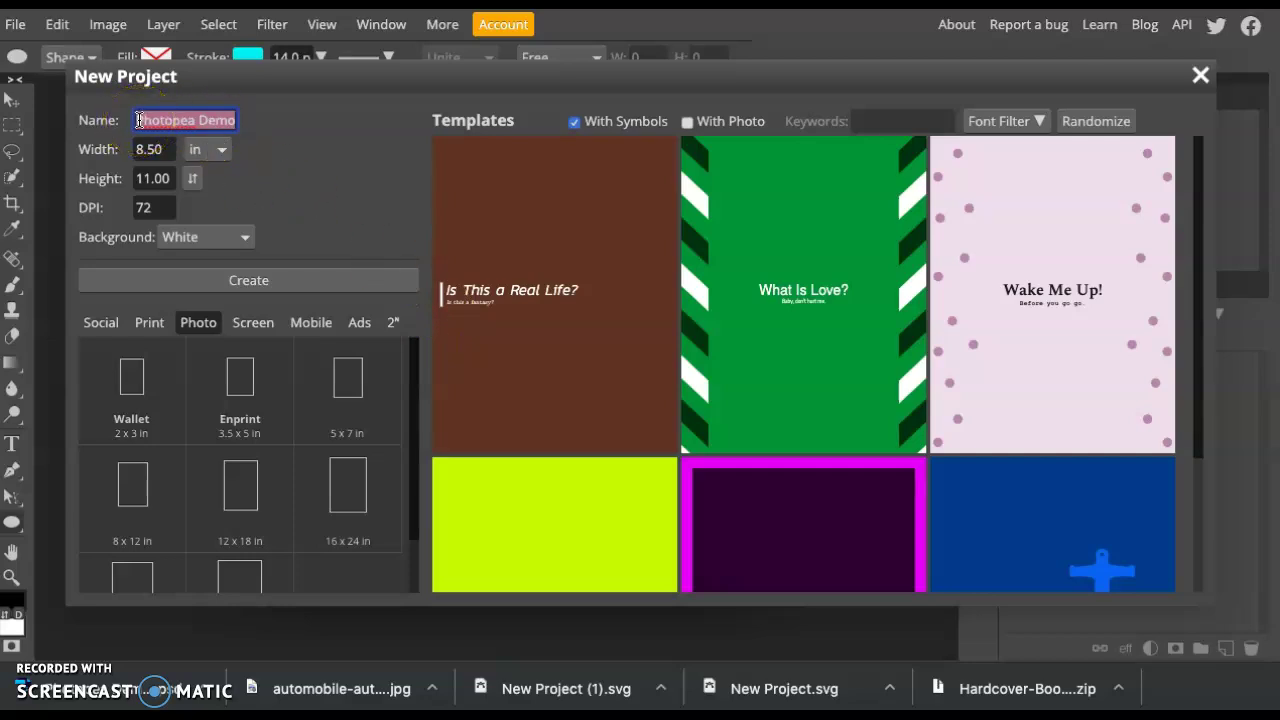
pyautogui.click(160, 151)
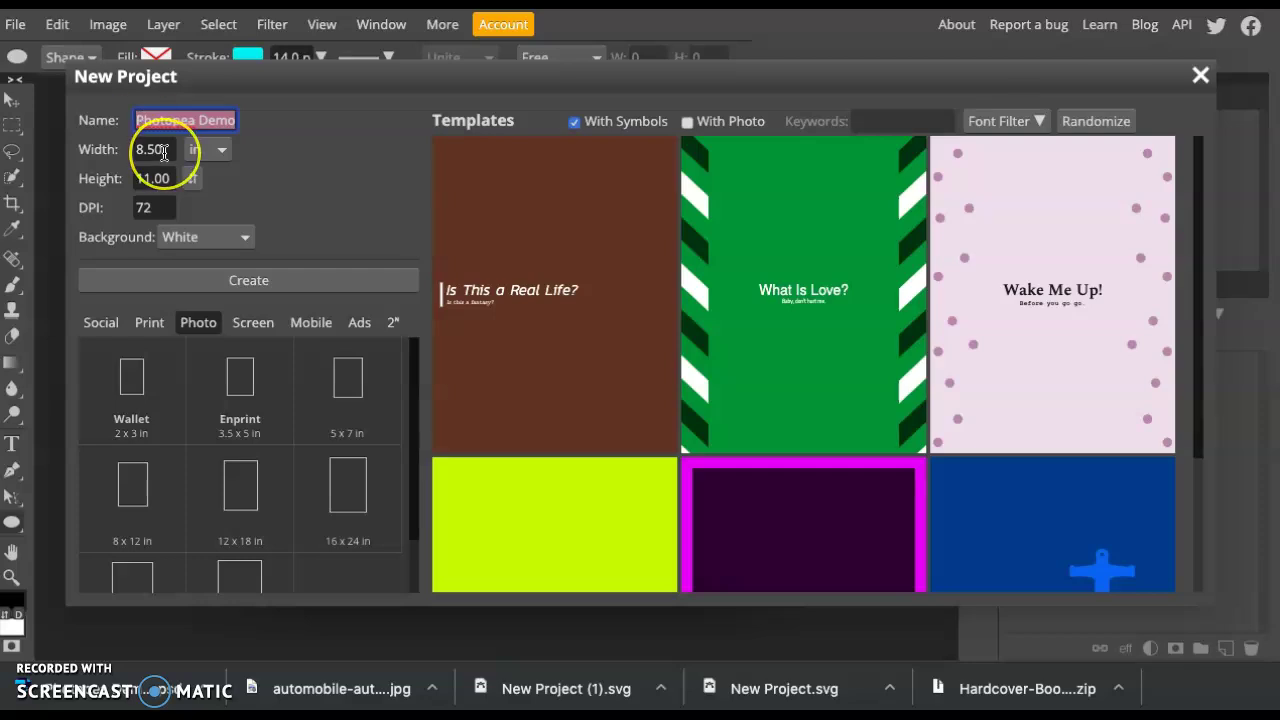
pyautogui.click(163, 152)
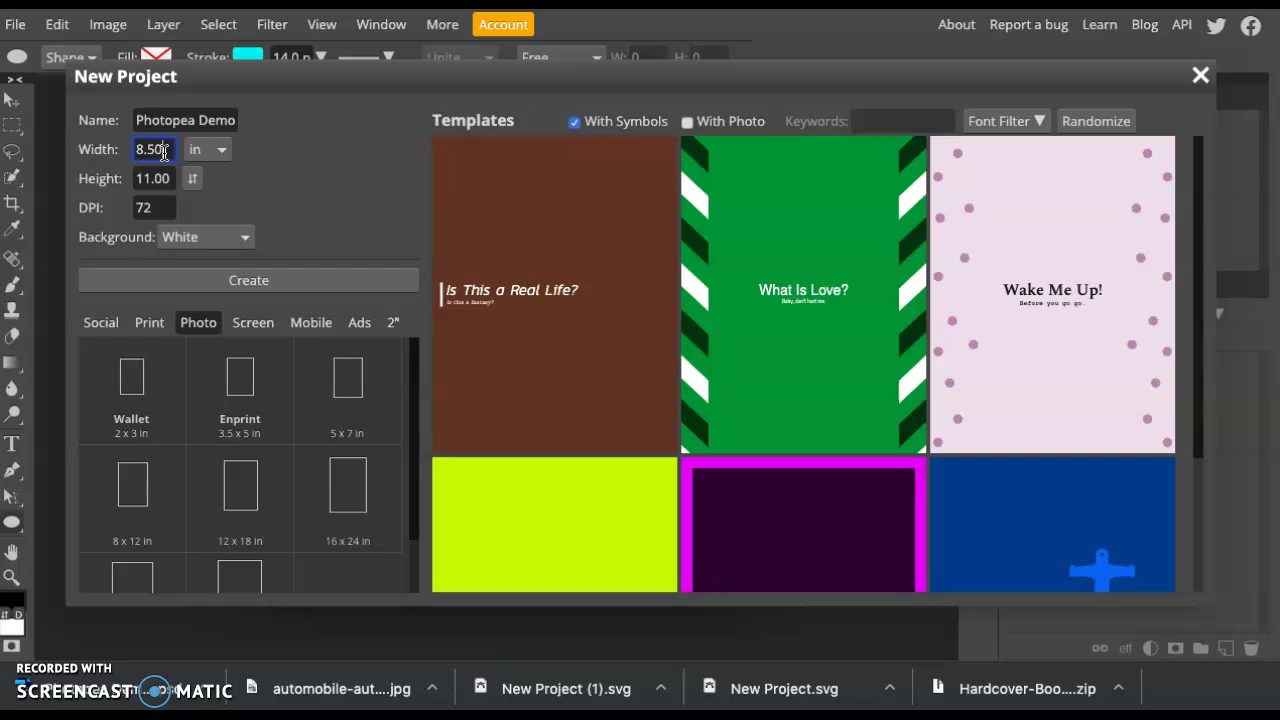
pyautogui.click(190, 150)
pyautogui.click(224, 152)
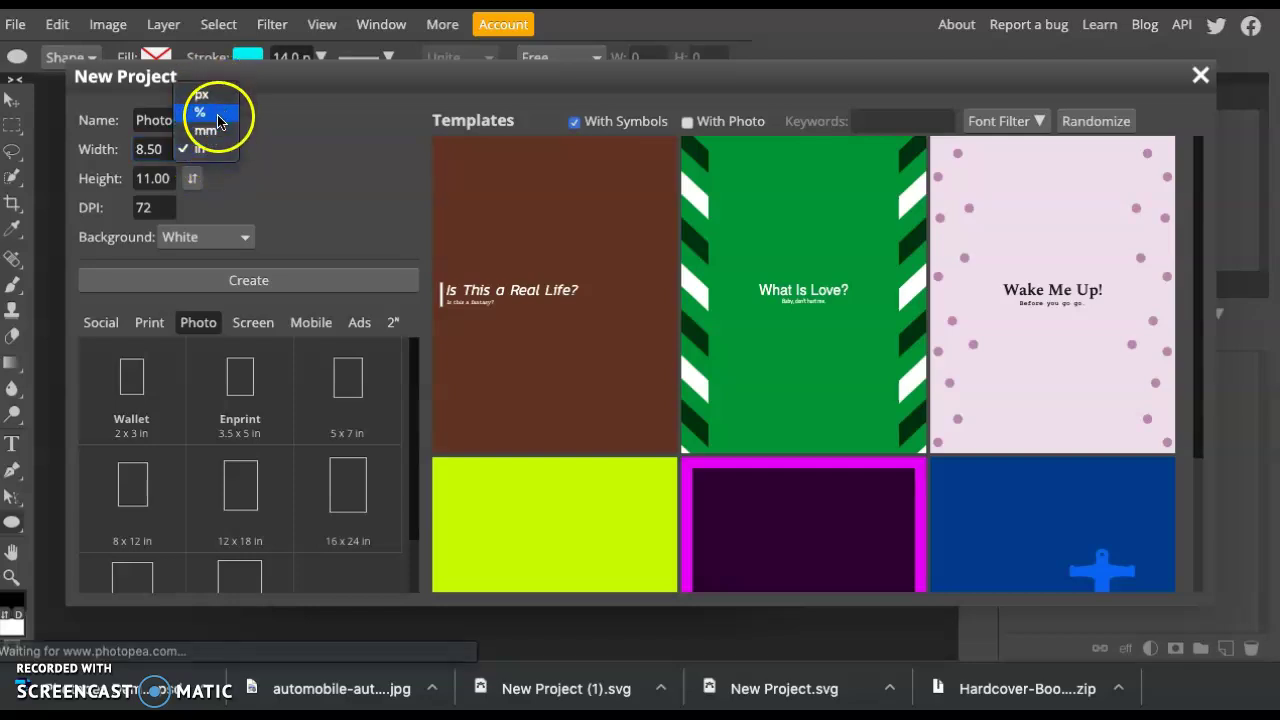
pyautogui.press('Down')
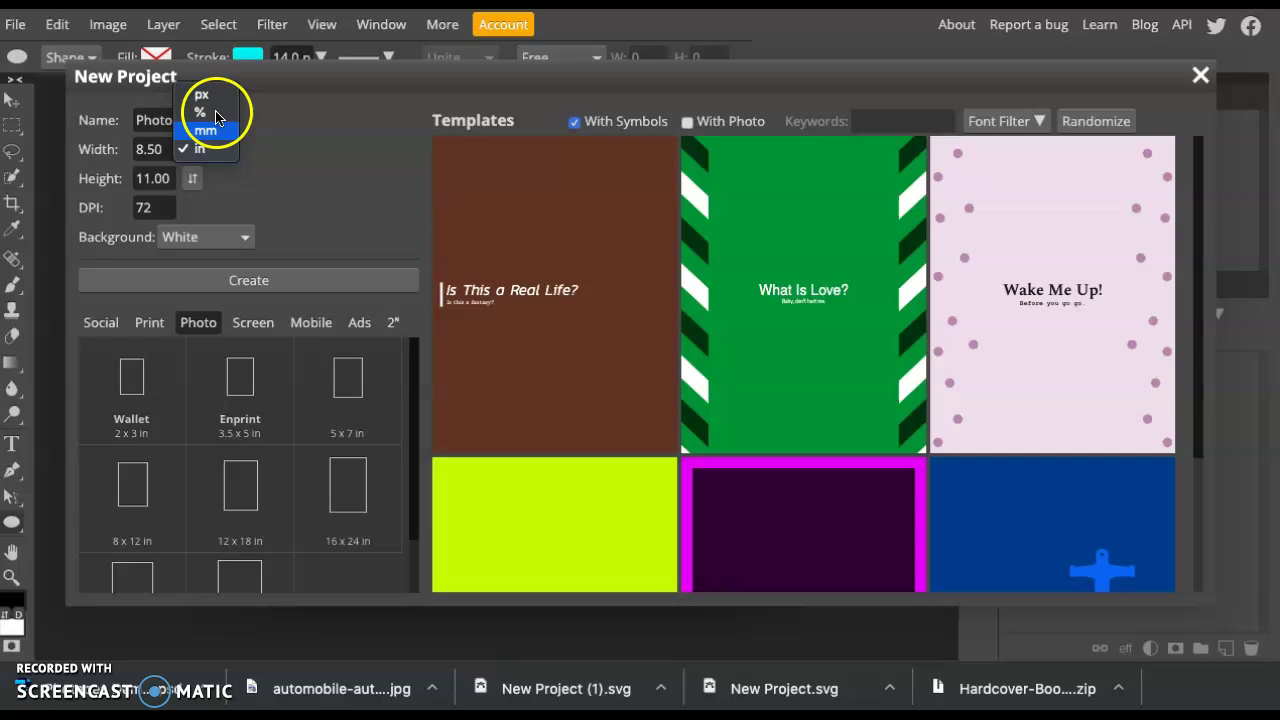
pyautogui.click(205, 150)
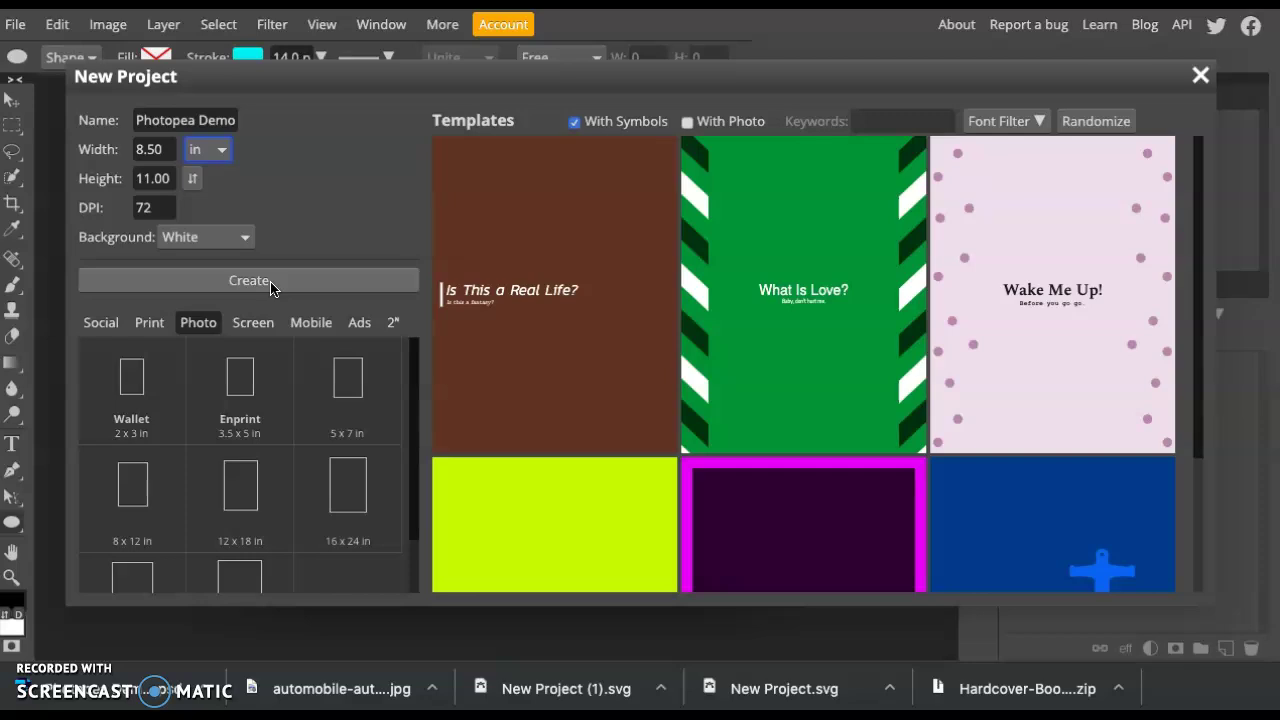
# Browse the Social, Print, Photo and Screen presets, then create the white 8.5 × 11 in document
pyautogui.click(100, 322)
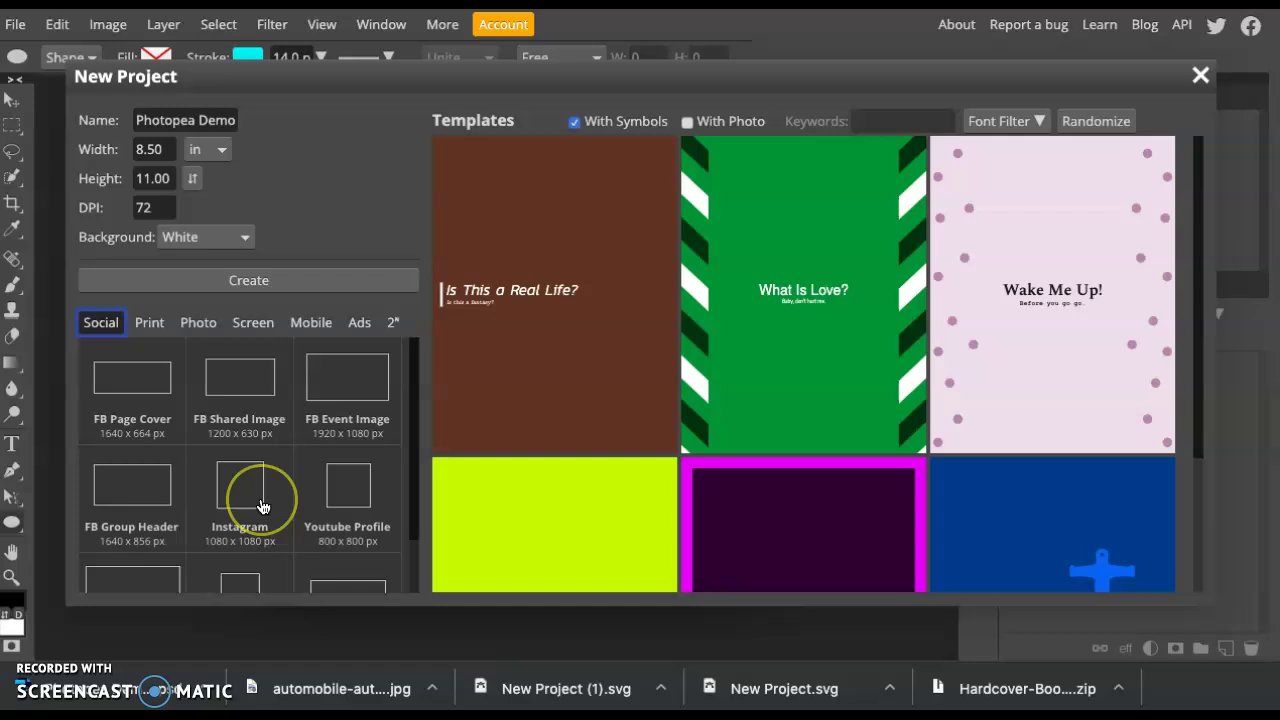
pyautogui.scroll(-2, 263, 506)
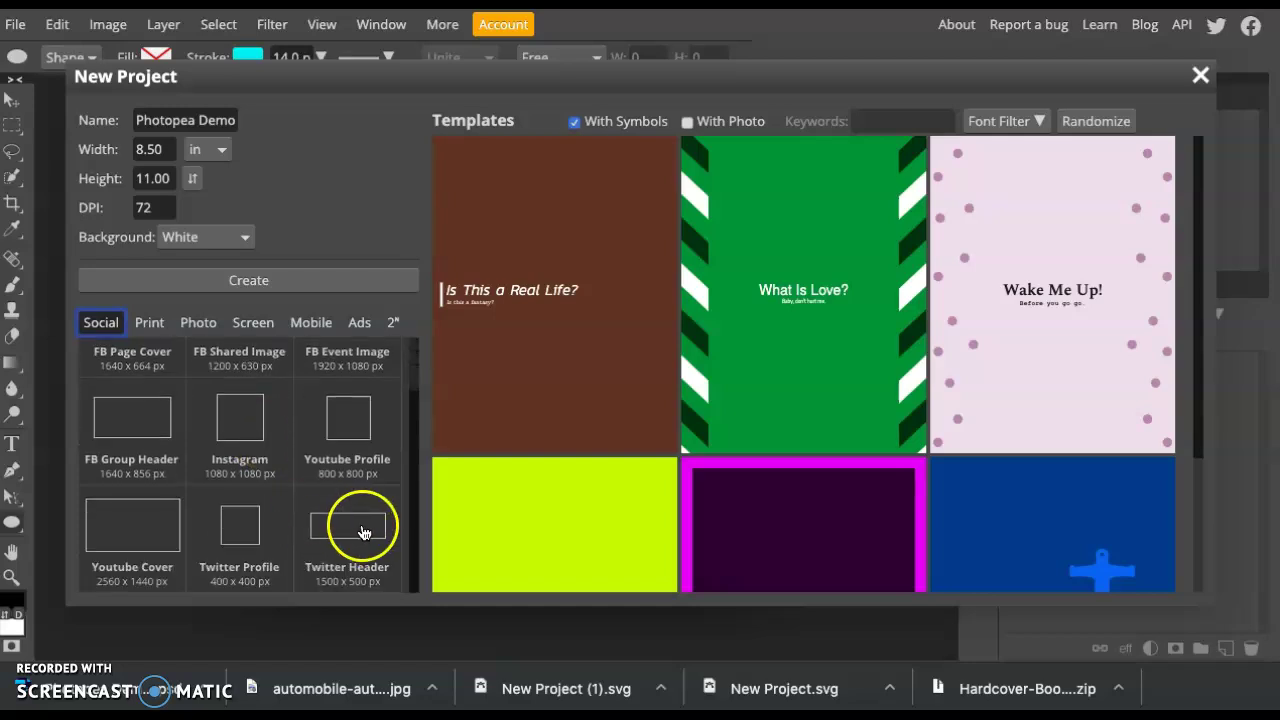
pyautogui.scroll(2, 203, 463)
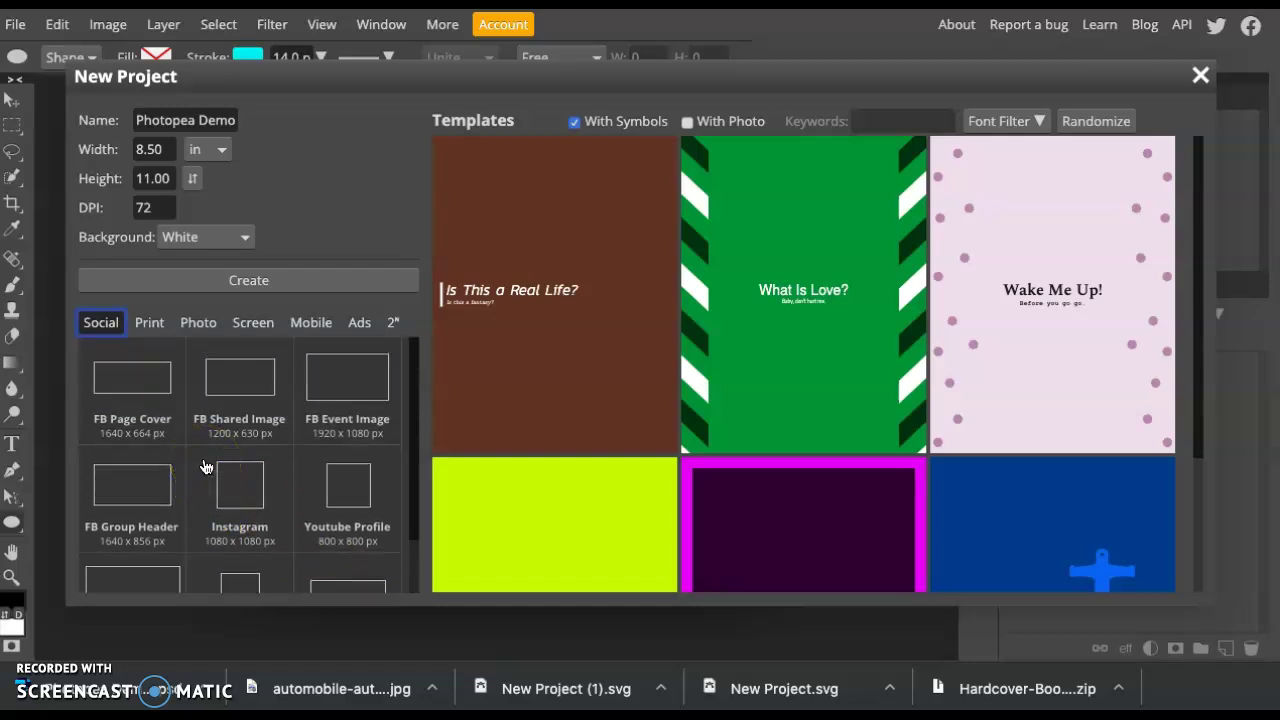
pyautogui.click(152, 323)
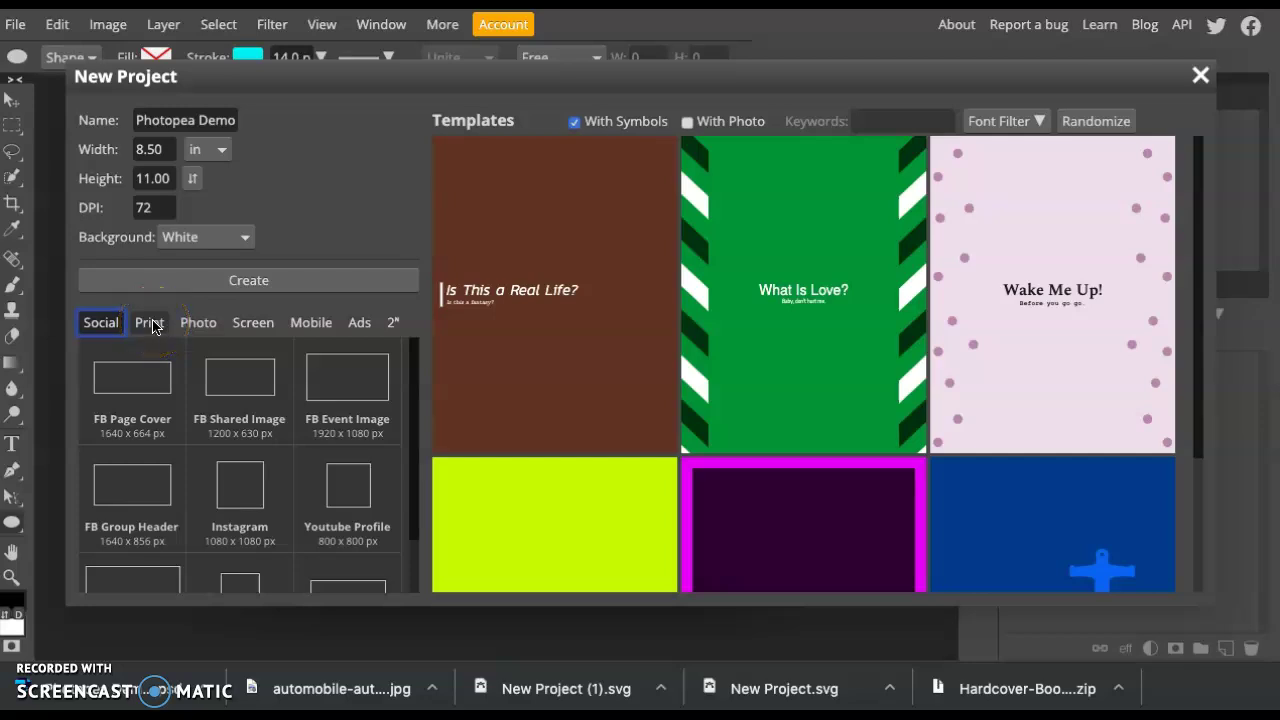
pyautogui.click(152, 323)
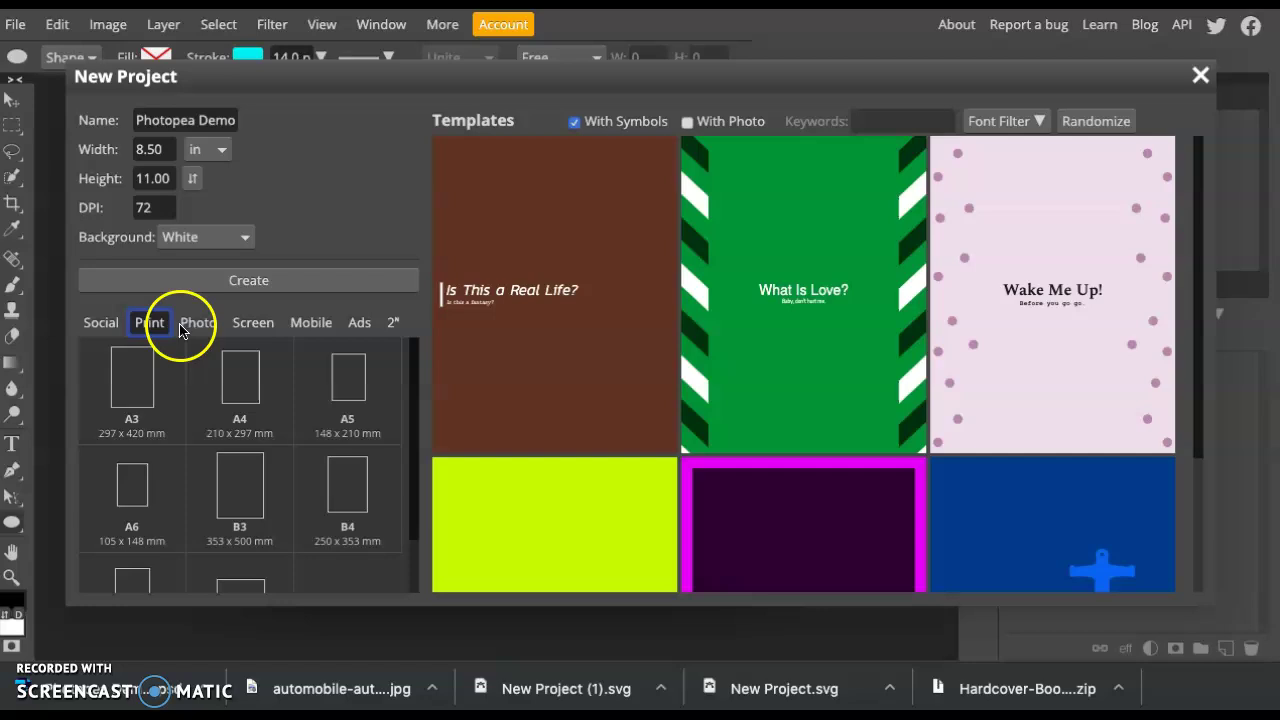
pyautogui.click(196, 323)
pyautogui.click(247, 333)
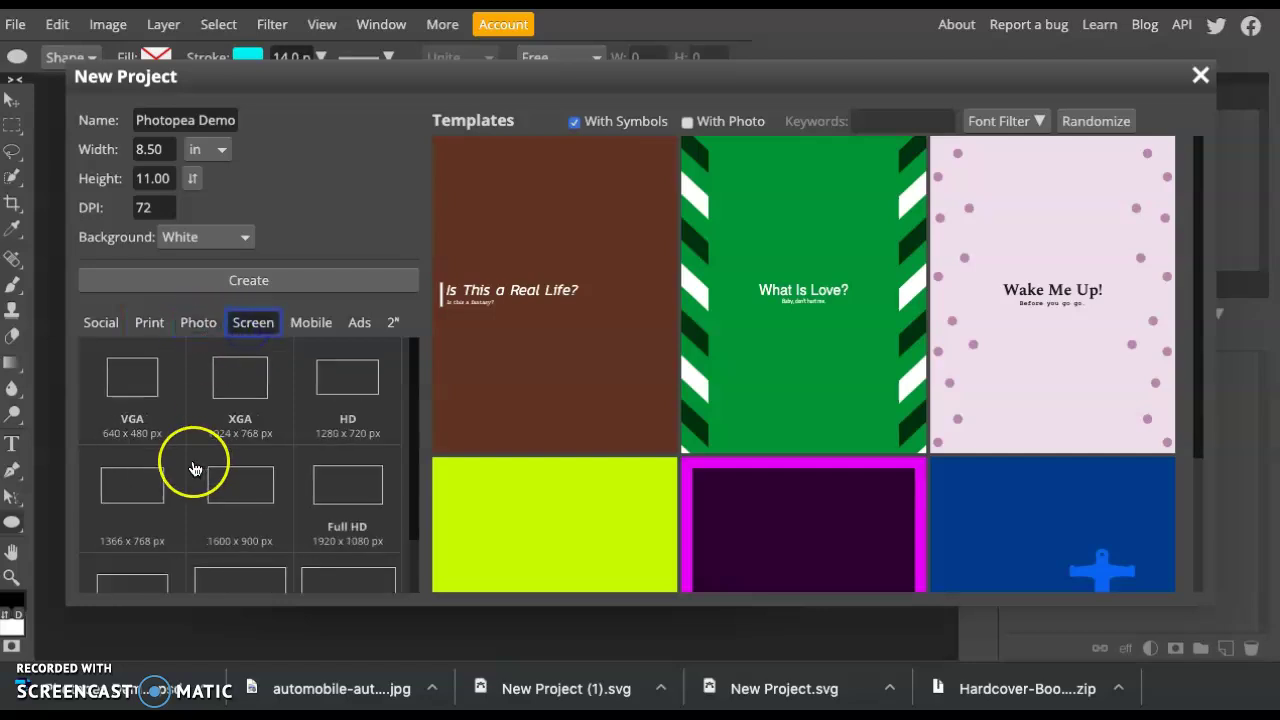
pyautogui.scroll(-1, 195, 469)
pyautogui.scroll(1, 195, 469)
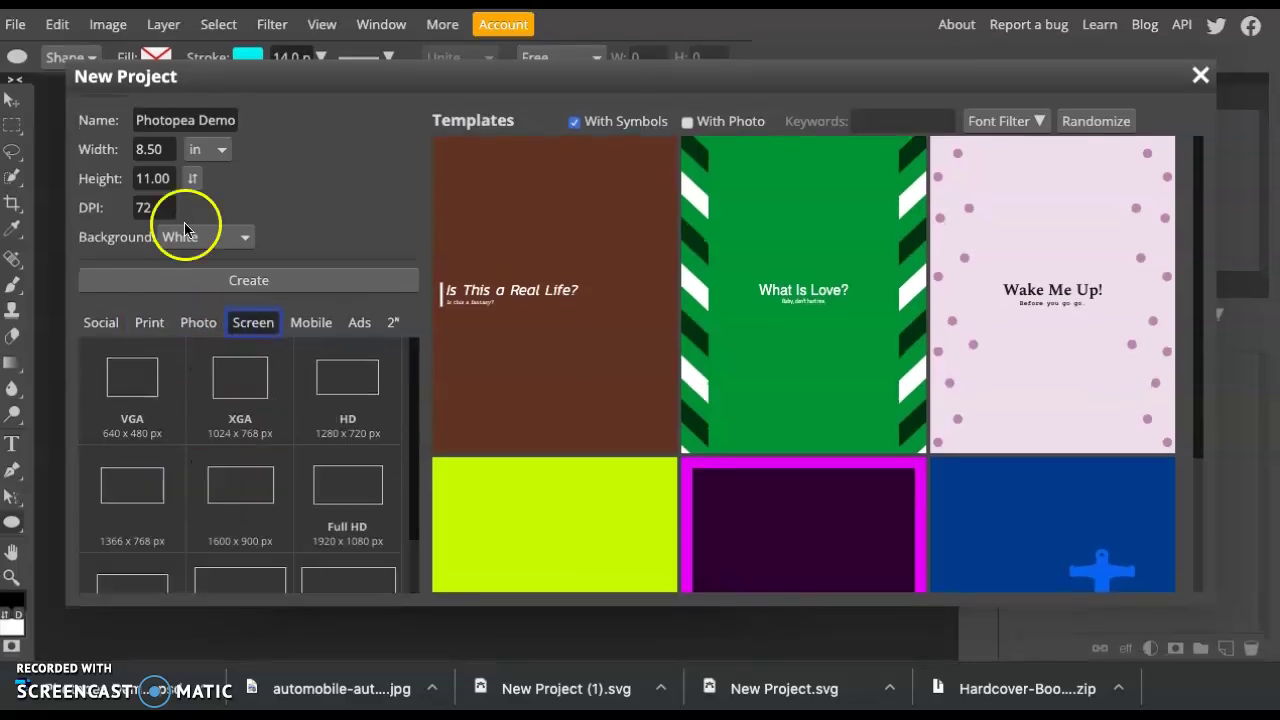
pyautogui.click(266, 283)
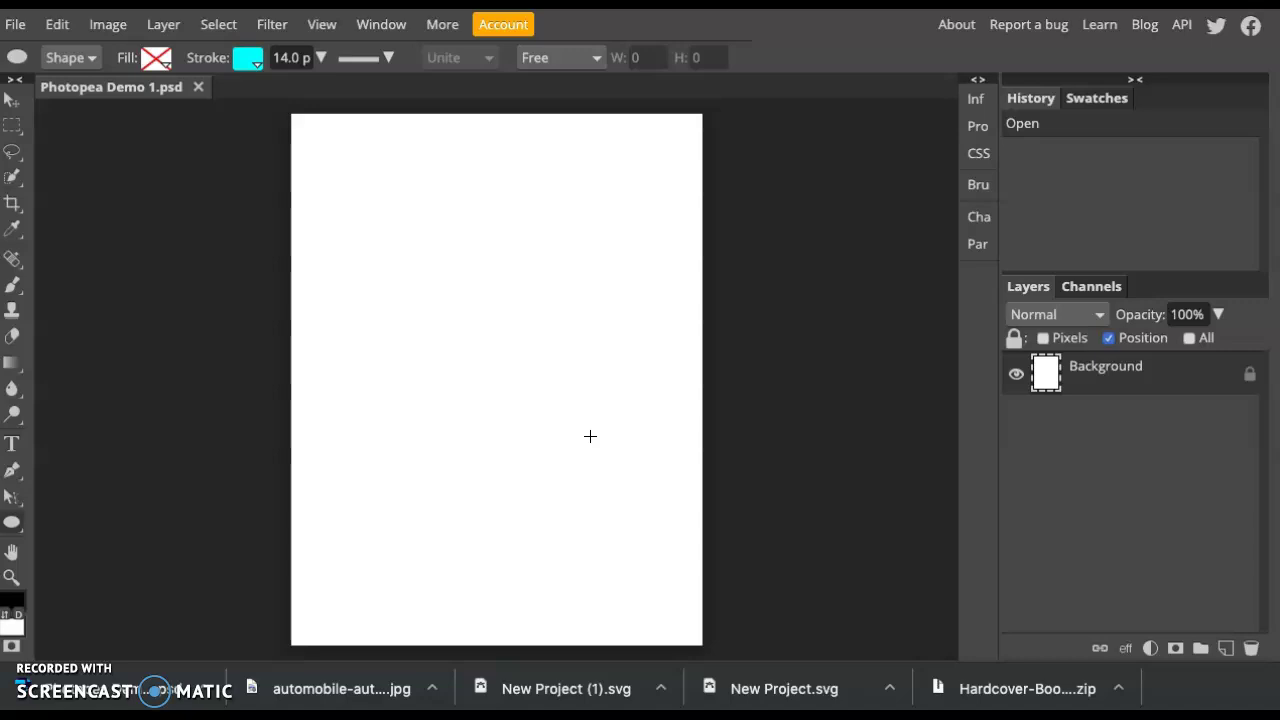
# Place the toy-bus photo across the page, commit it, and toggle its layer visibility off and on
pyautogui.moveTo(305, 686); pyautogui.dragTo(439, 431)
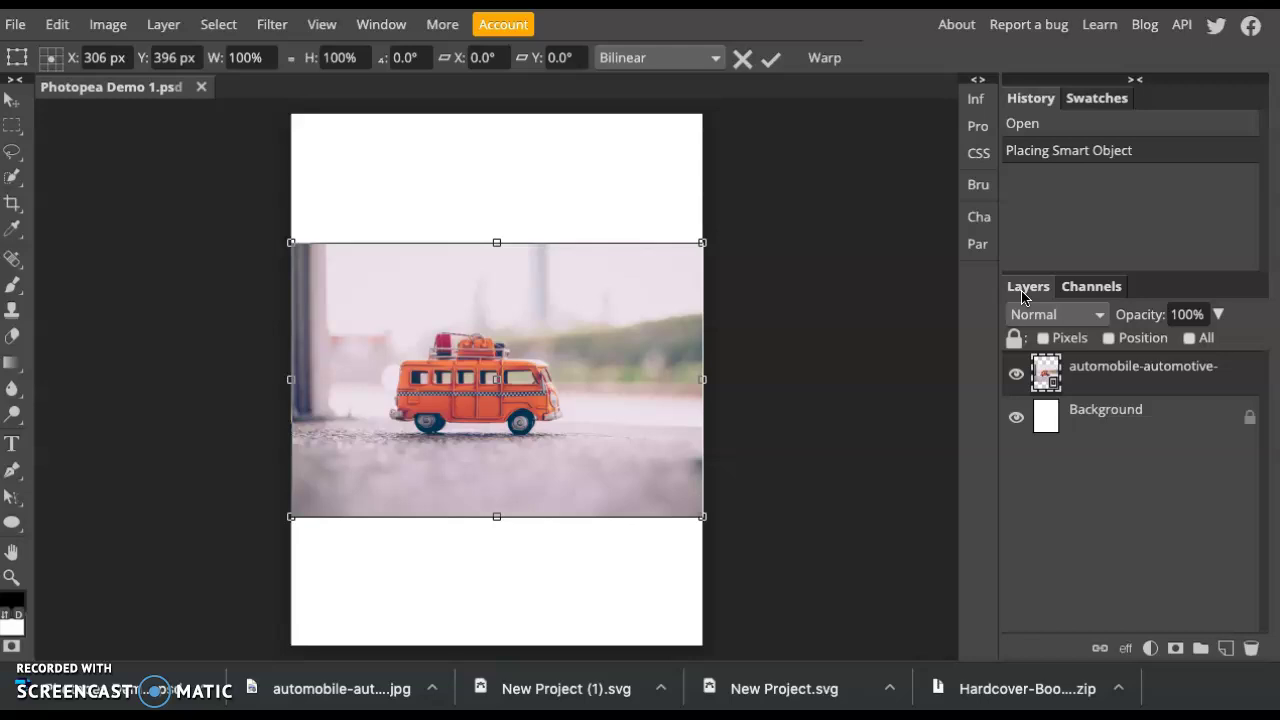
pyautogui.click(1155, 435)
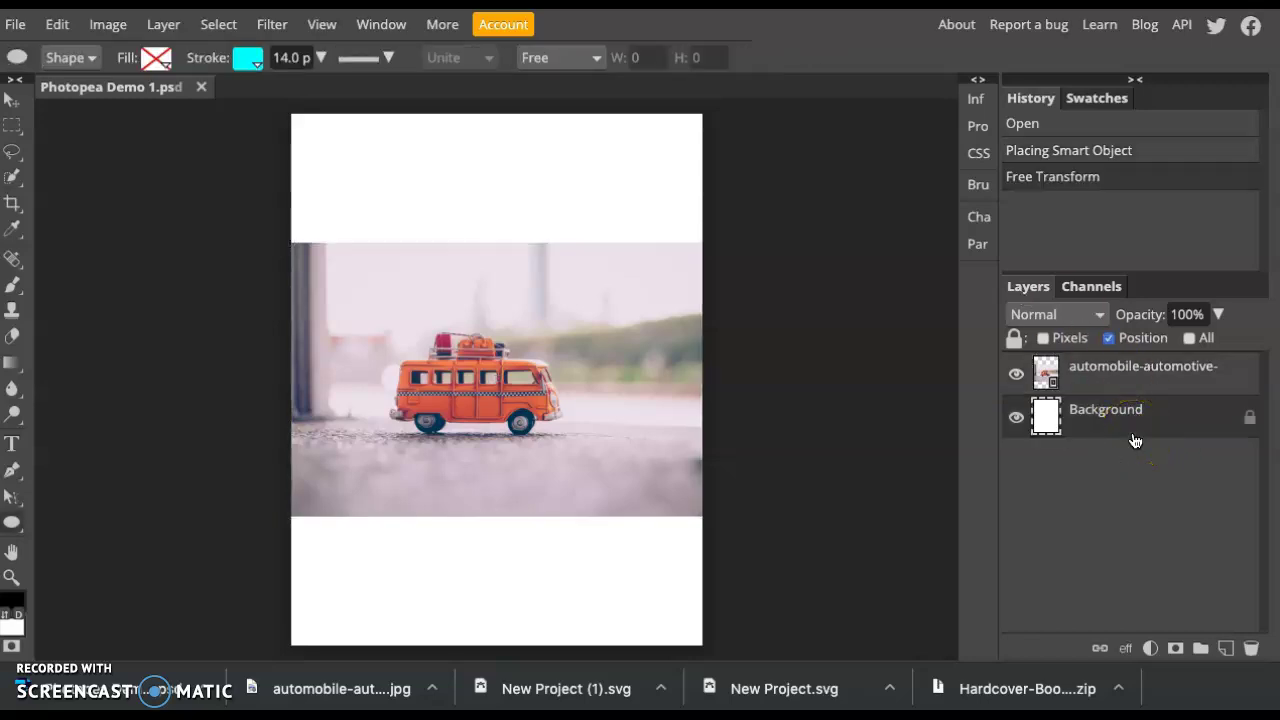
pyautogui.click(1100, 366)
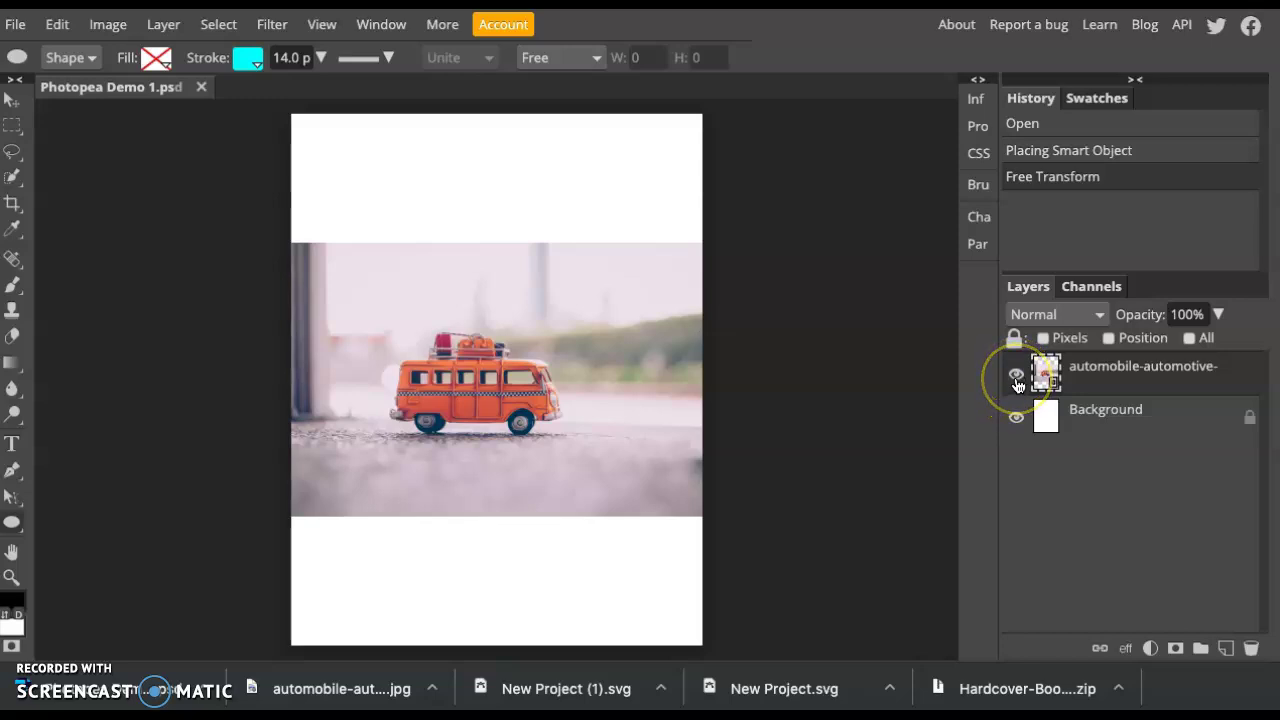
pyautogui.click(1016, 382)
pyautogui.click(1016, 382)
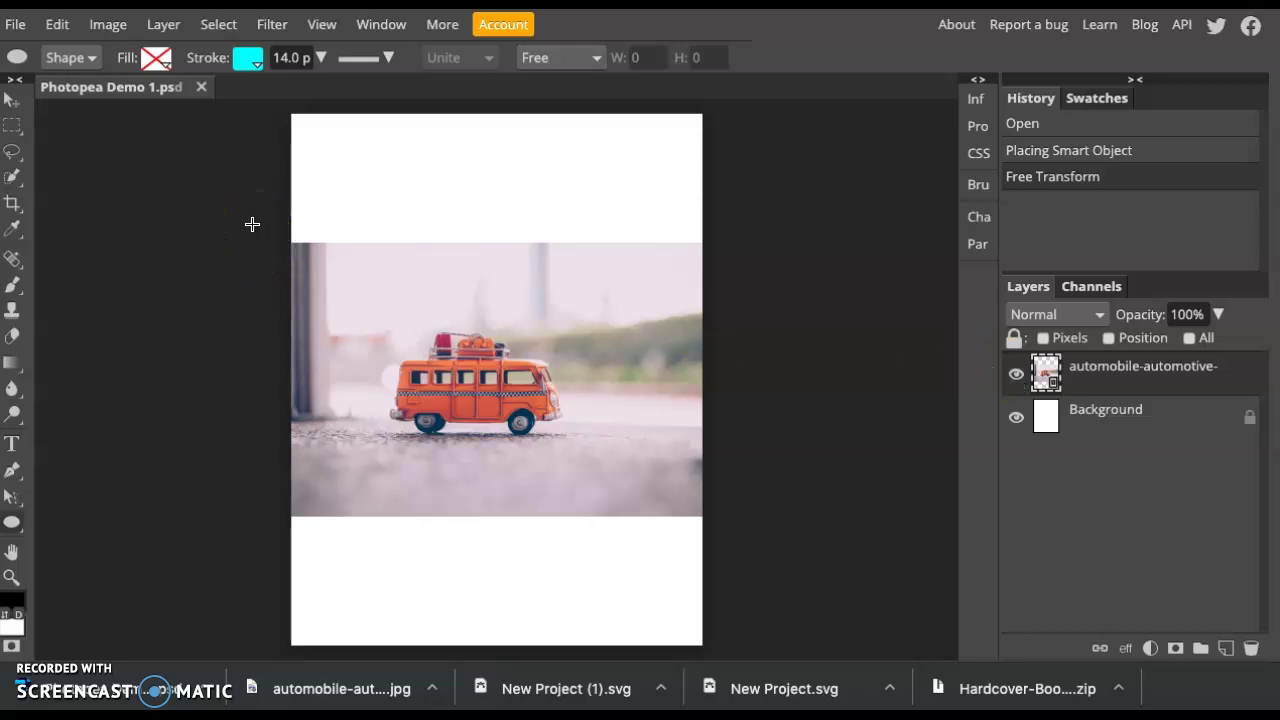
# Choose the Ellipse shape tool and drag a cyan circle around the toy bus
pyautogui.rightClick(12, 523)
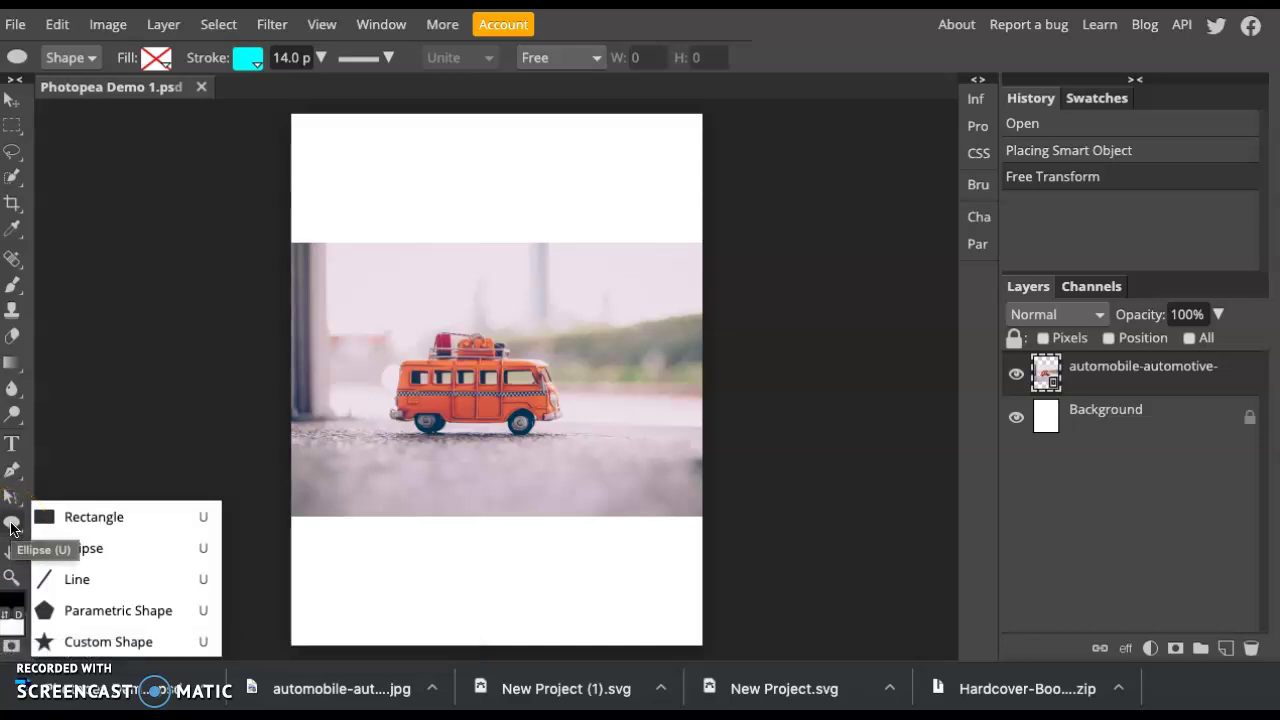
pyautogui.click(14, 528)
pyautogui.moveTo(14, 528); pyautogui.dragTo(86, 551)
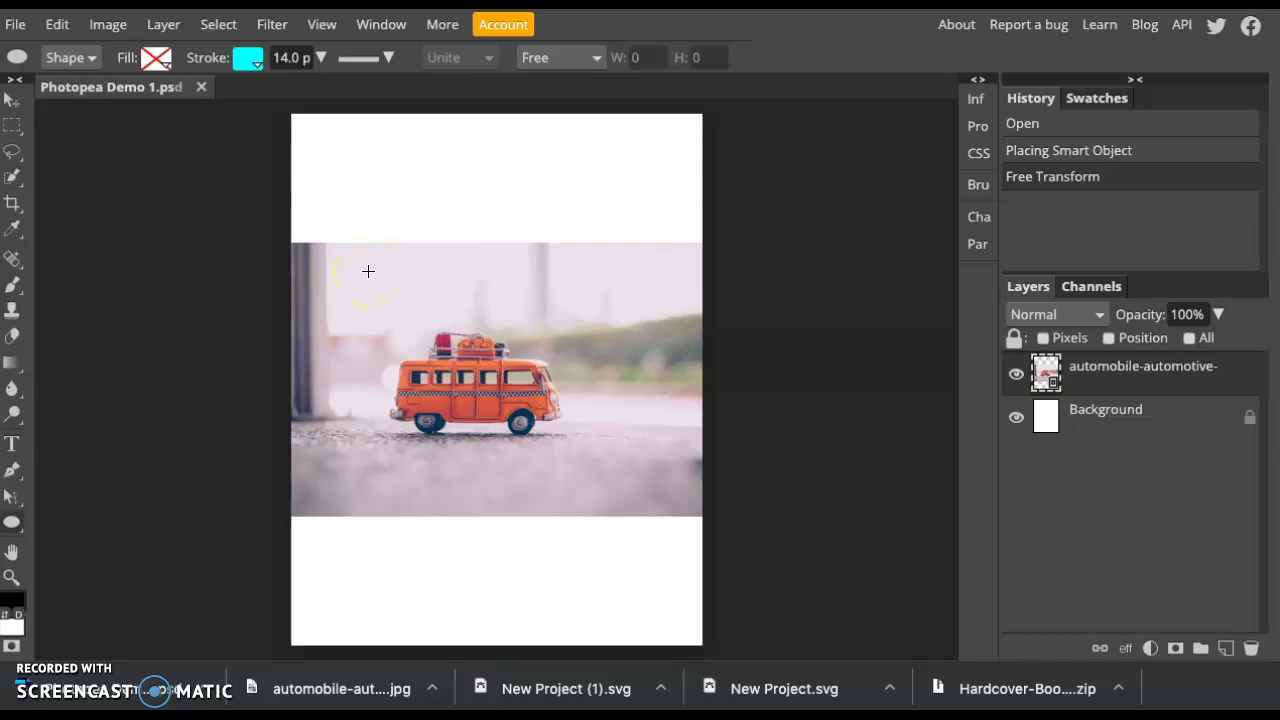
pyautogui.moveTo(355, 270); pyautogui.dragTo(643, 509)
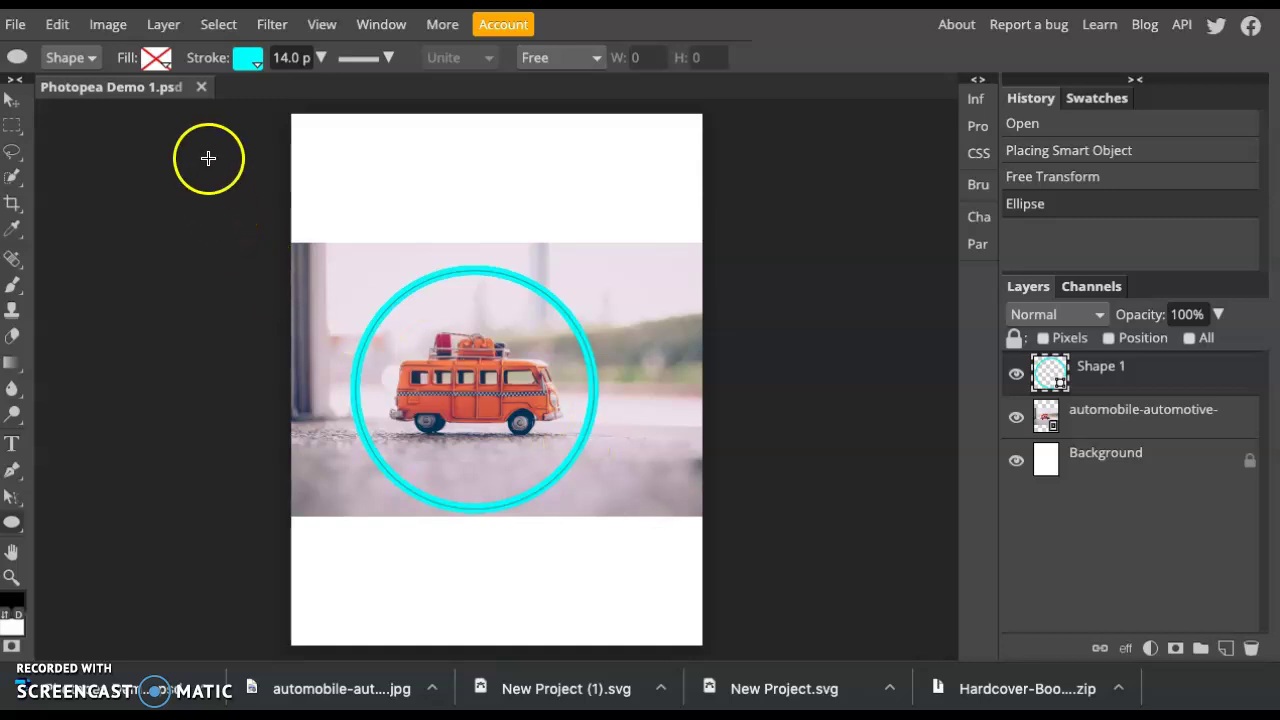
# Set the circle to no fill and adjust its cyan stroke to 22.8 px
pyautogui.click(155, 58)
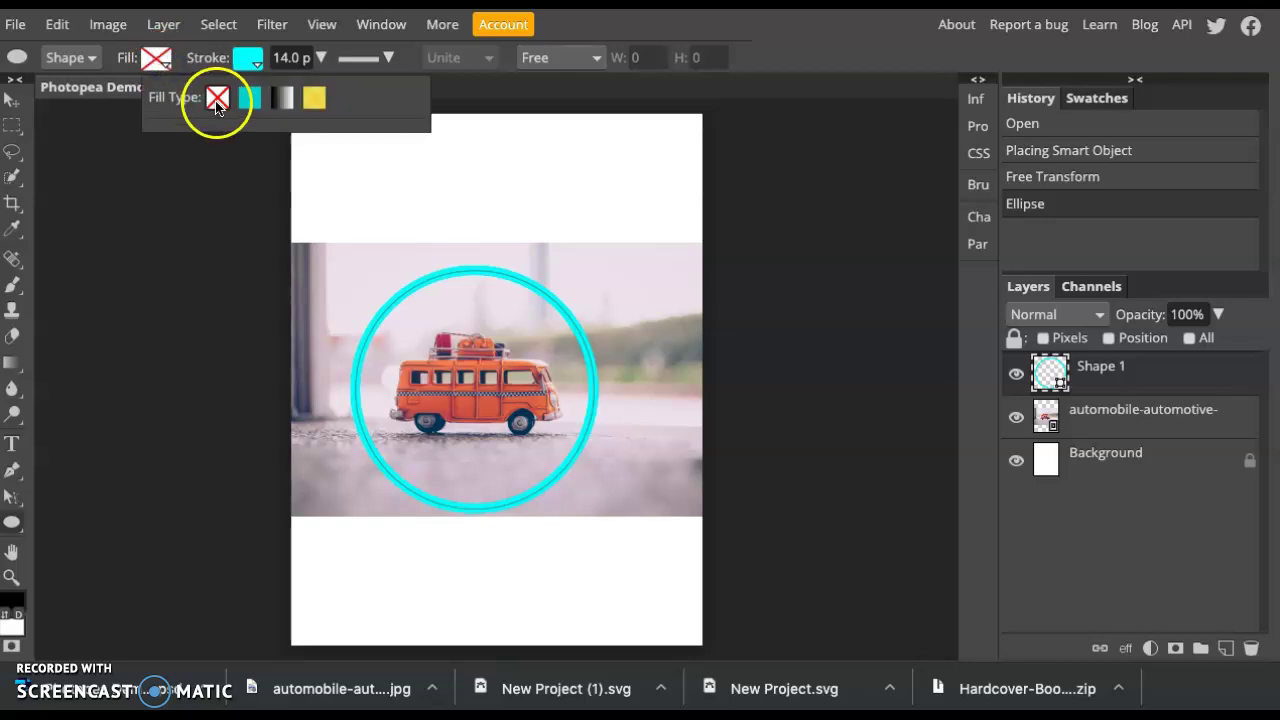
pyautogui.click(250, 98)
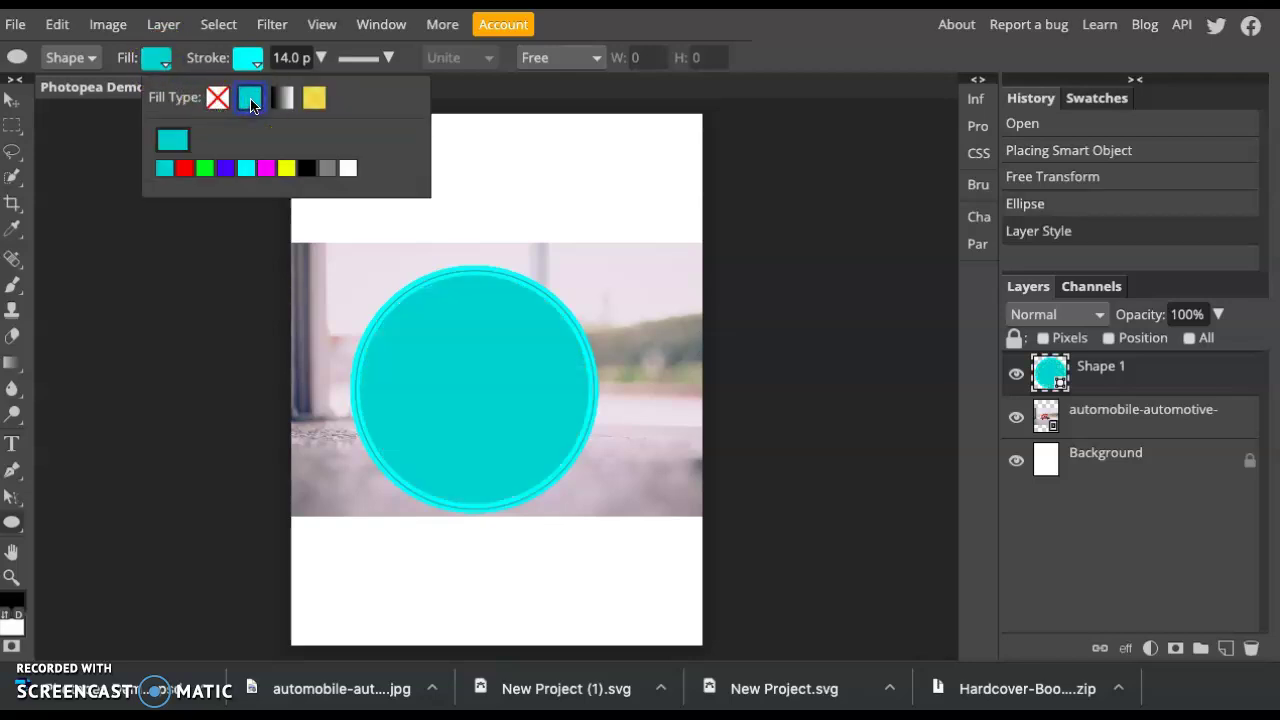
pyautogui.click(217, 97)
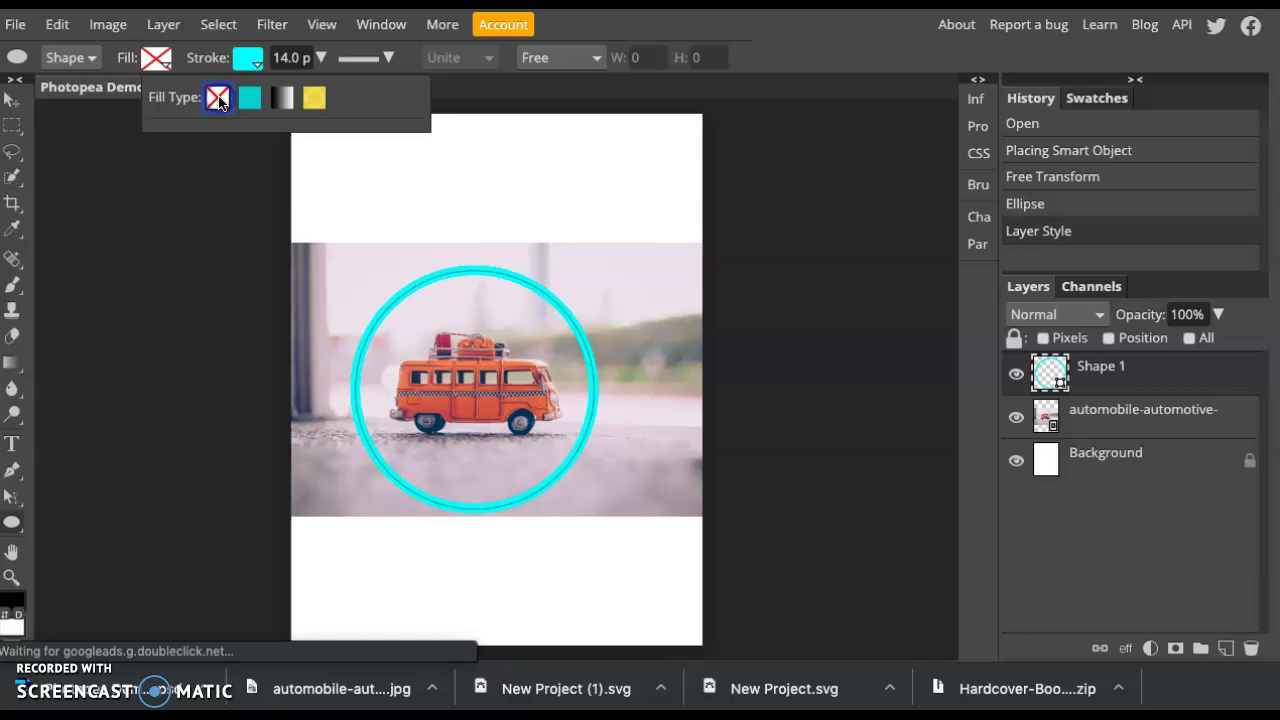
pyautogui.click(250, 62)
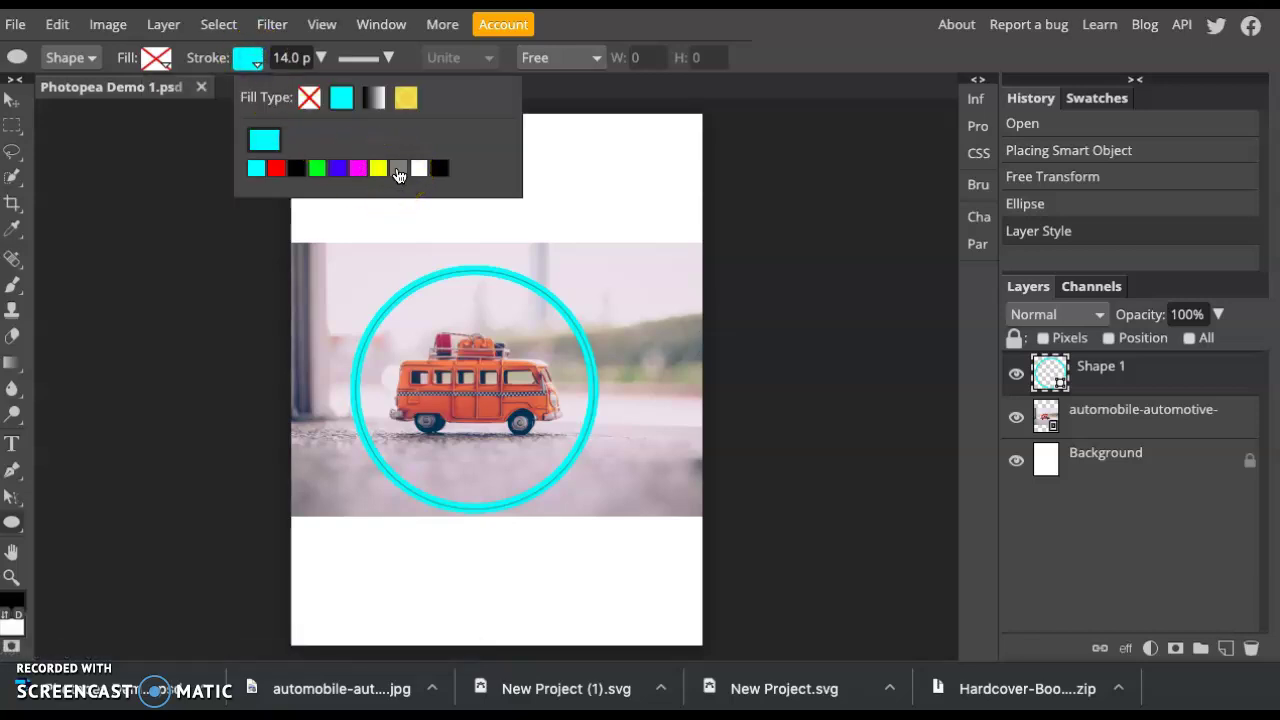
pyautogui.click(322, 60)
pyautogui.moveTo(306, 90); pyautogui.dragTo(298, 87)
pyautogui.click(166, 66)
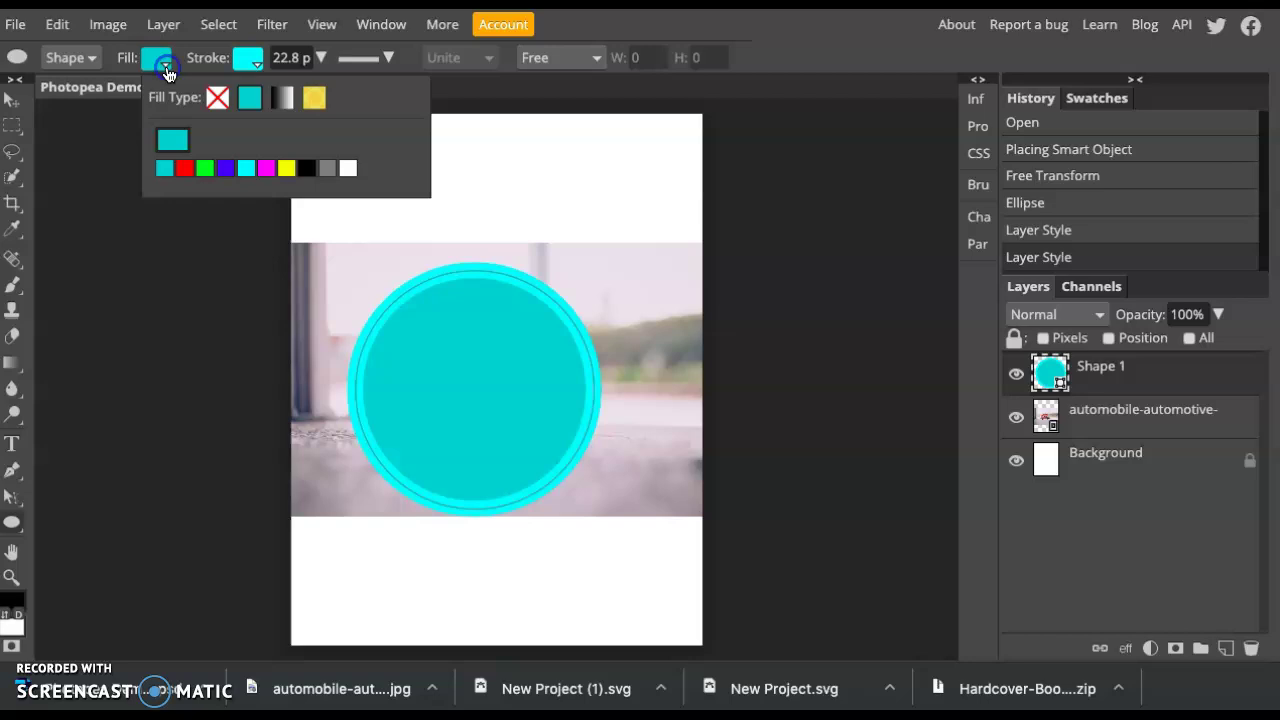
pyautogui.click(217, 97)
pyautogui.rightClick(10, 153)
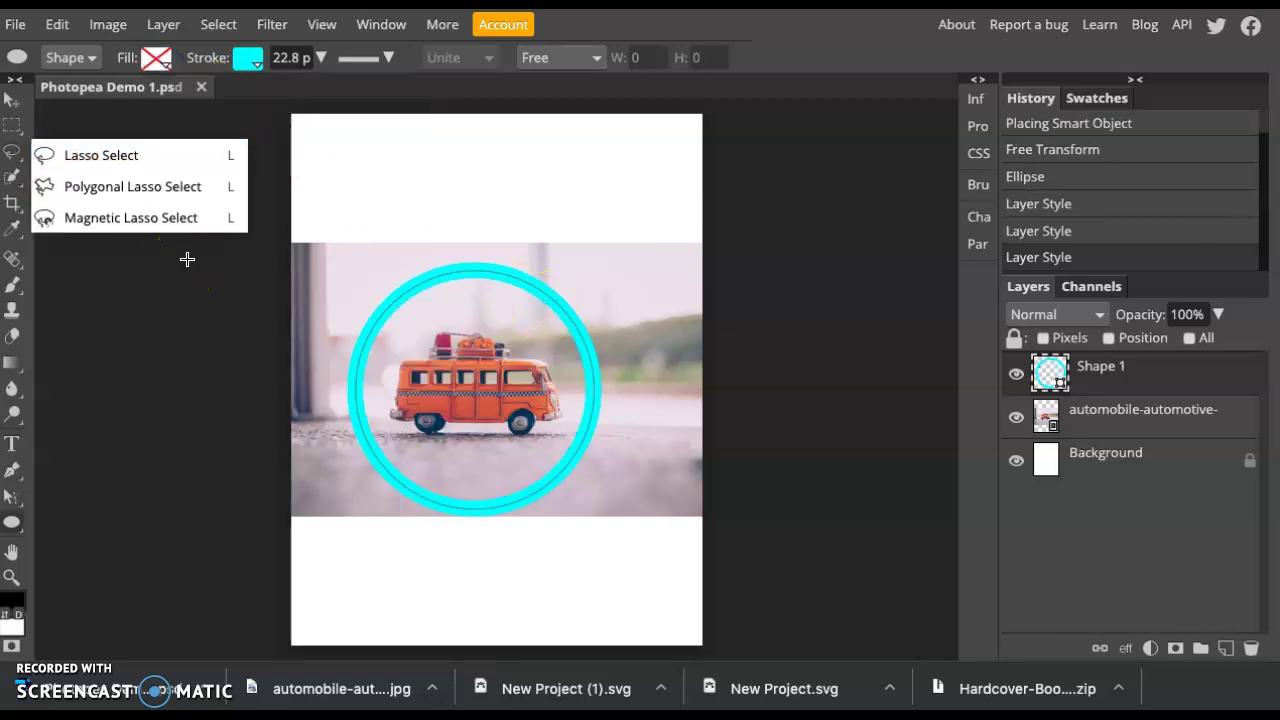
# Look through the marquee and shape tool variants, then switch to the Move tool with V
pyautogui.moveTo(200, 320)
pyautogui.mouseDown()
pyautogui.moveTo(169, 297)
pyautogui.moveTo(209, 306)
pyautogui.moveTo(222, 342)
pyautogui.mouseUp()
pyautogui.rightClick(11, 118)
pyautogui.click(9, 103)
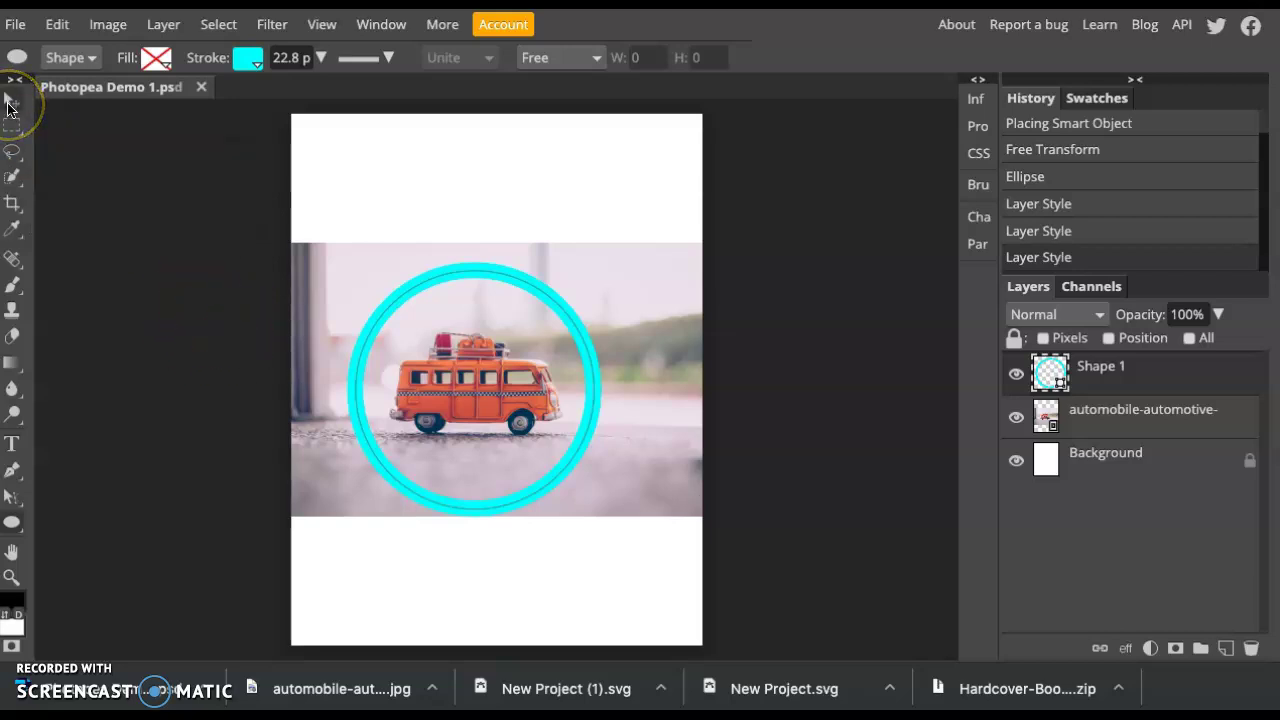
pyautogui.click(9, 103)
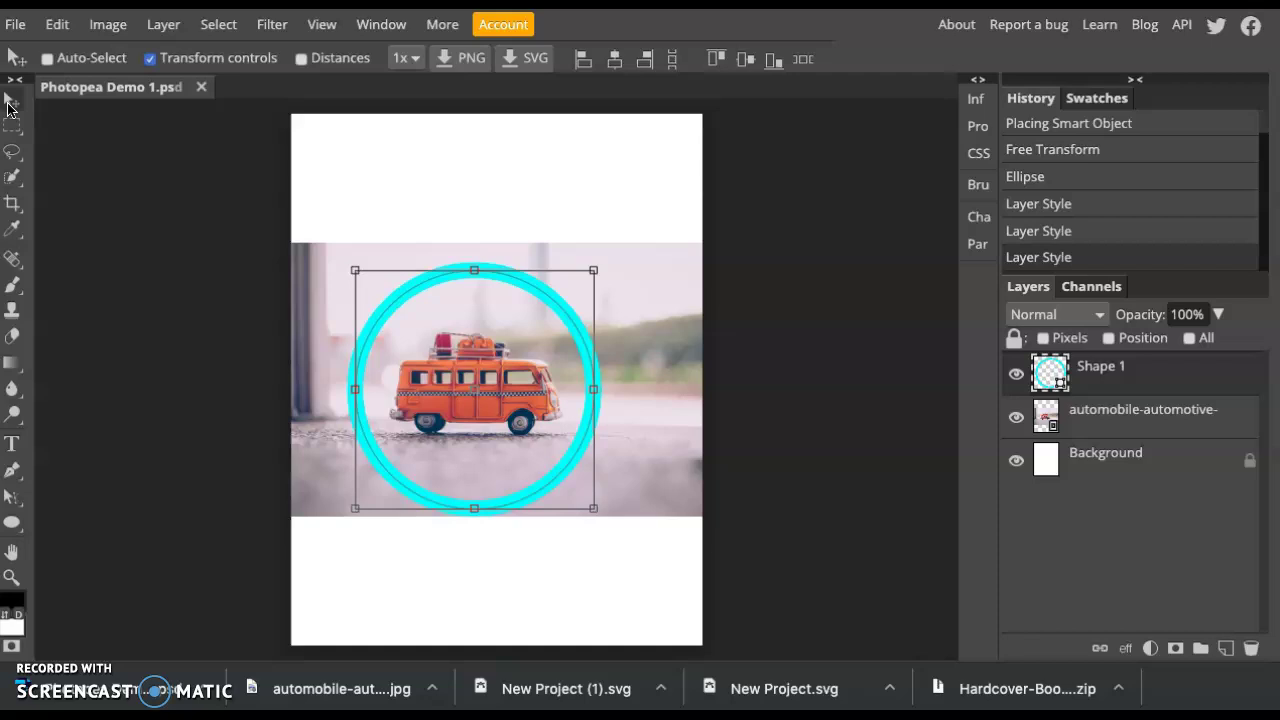
pyautogui.rightClick(11, 120)
pyautogui.click(10, 104)
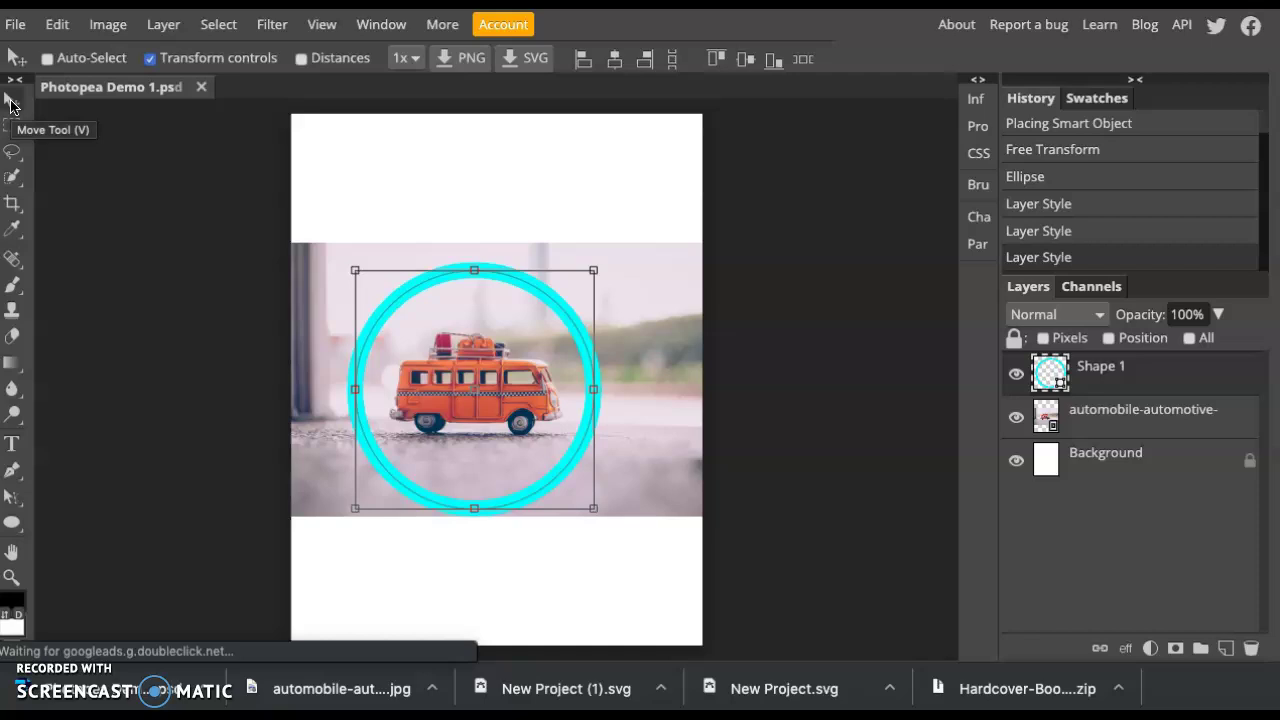
pyautogui.rightClick(14, 128)
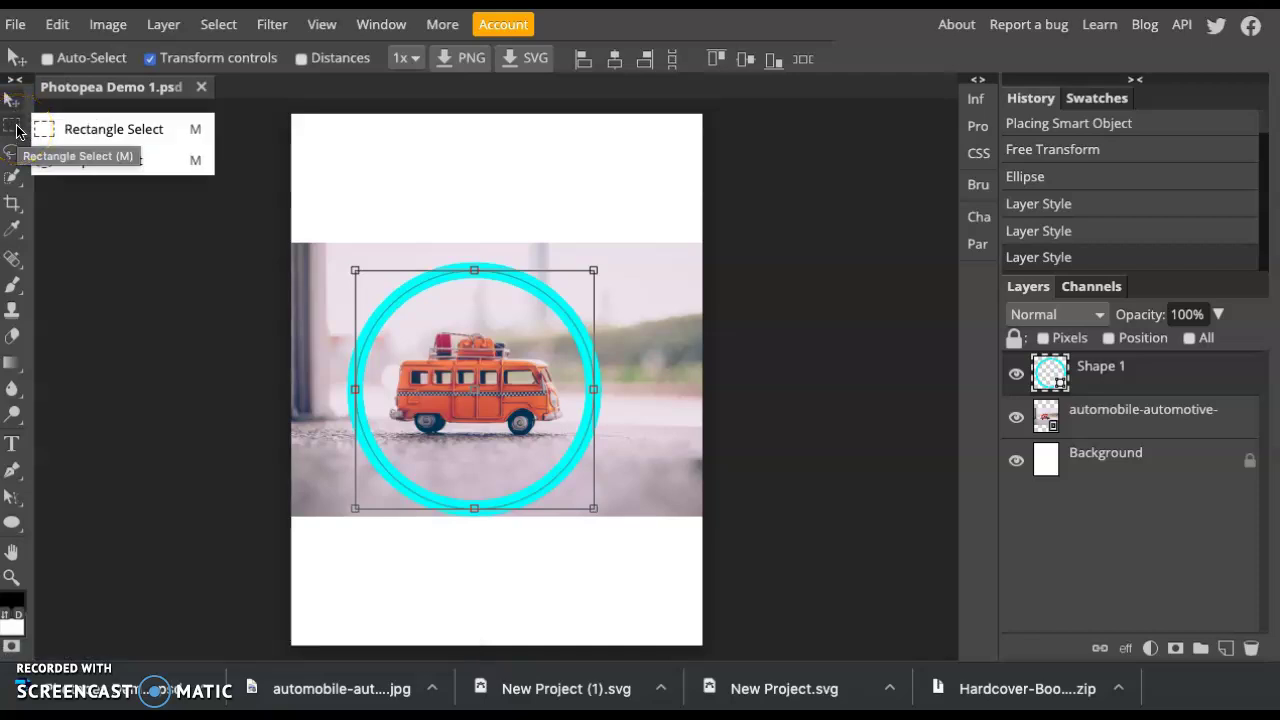
pyautogui.click(14, 106)
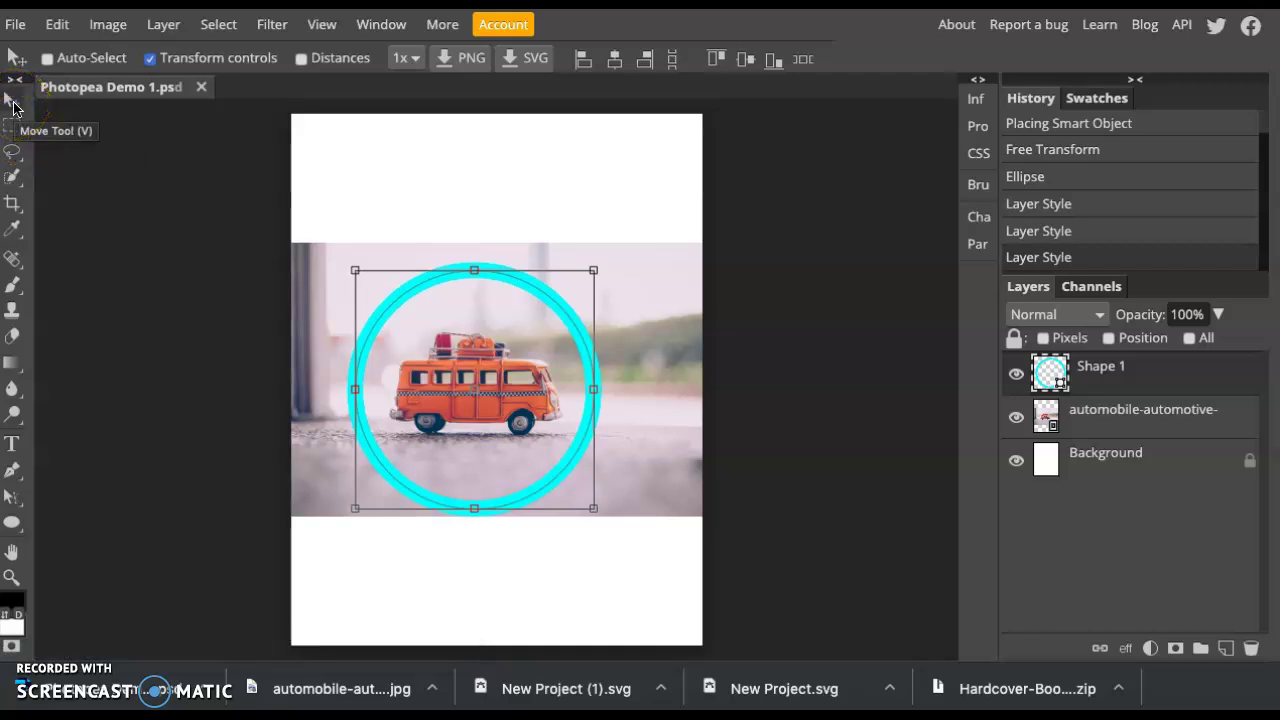
pyautogui.rightClick(11, 524)
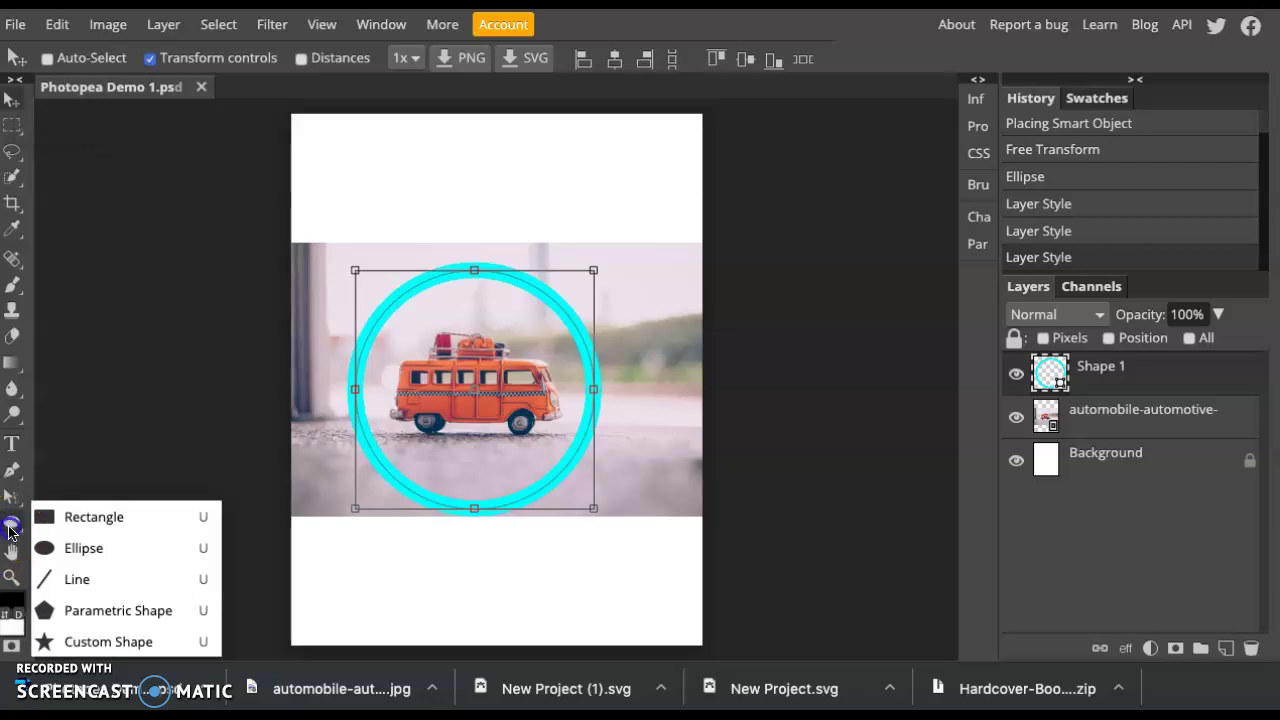
pyautogui.click(10, 527)
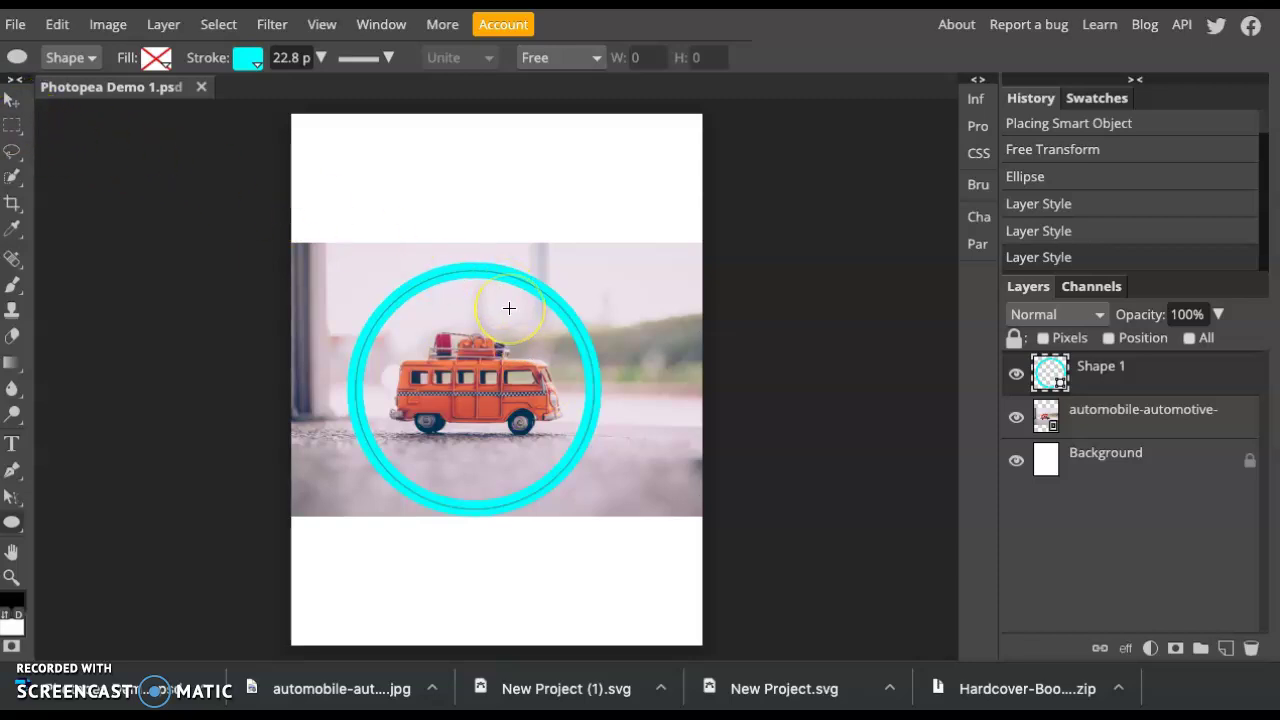
pyautogui.press('v')
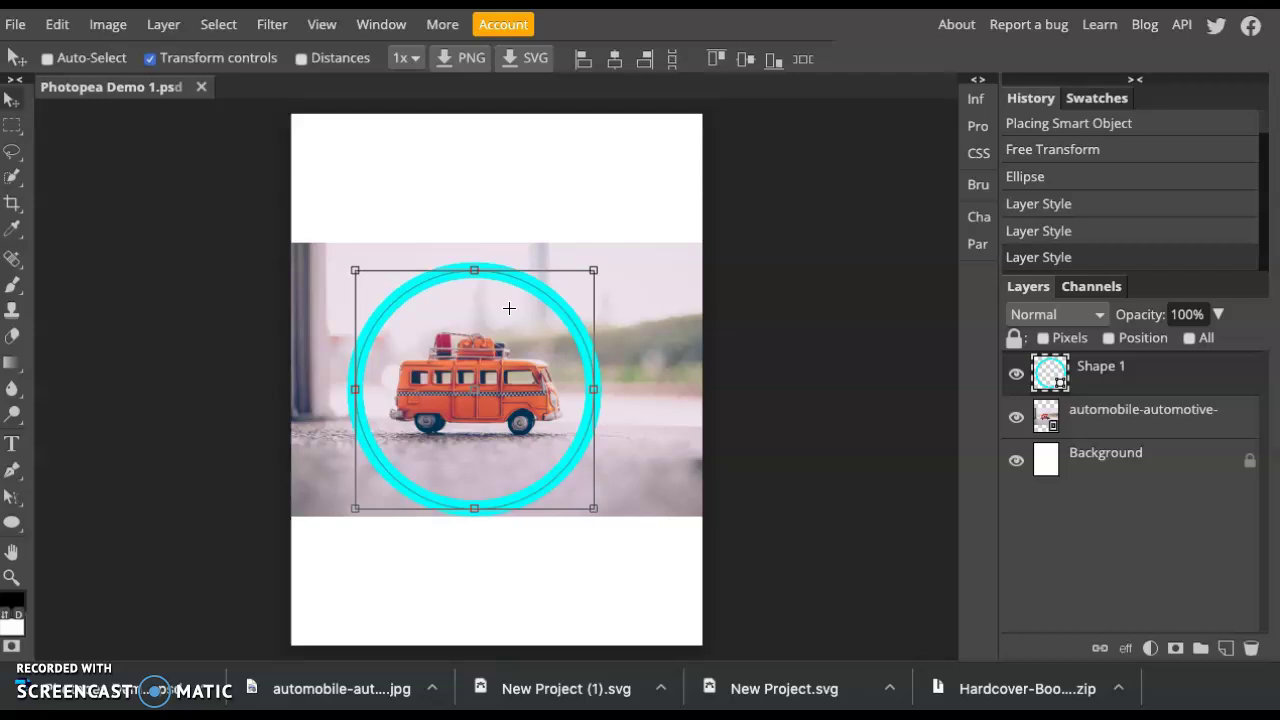
# Drag the cyan ring slightly higher, centred on the bus, then try nudging the bus photo layer
pyautogui.moveTo(522, 283)
pyautogui.mouseDown()
pyautogui.moveTo(437, 257)
pyautogui.moveTo(689, 451)
pyautogui.moveTo(513, 120)
pyautogui.moveTo(452, 340)
pyautogui.moveTo(522, 303)
pyautogui.moveTo(520, 280)
pyautogui.mouseUp()
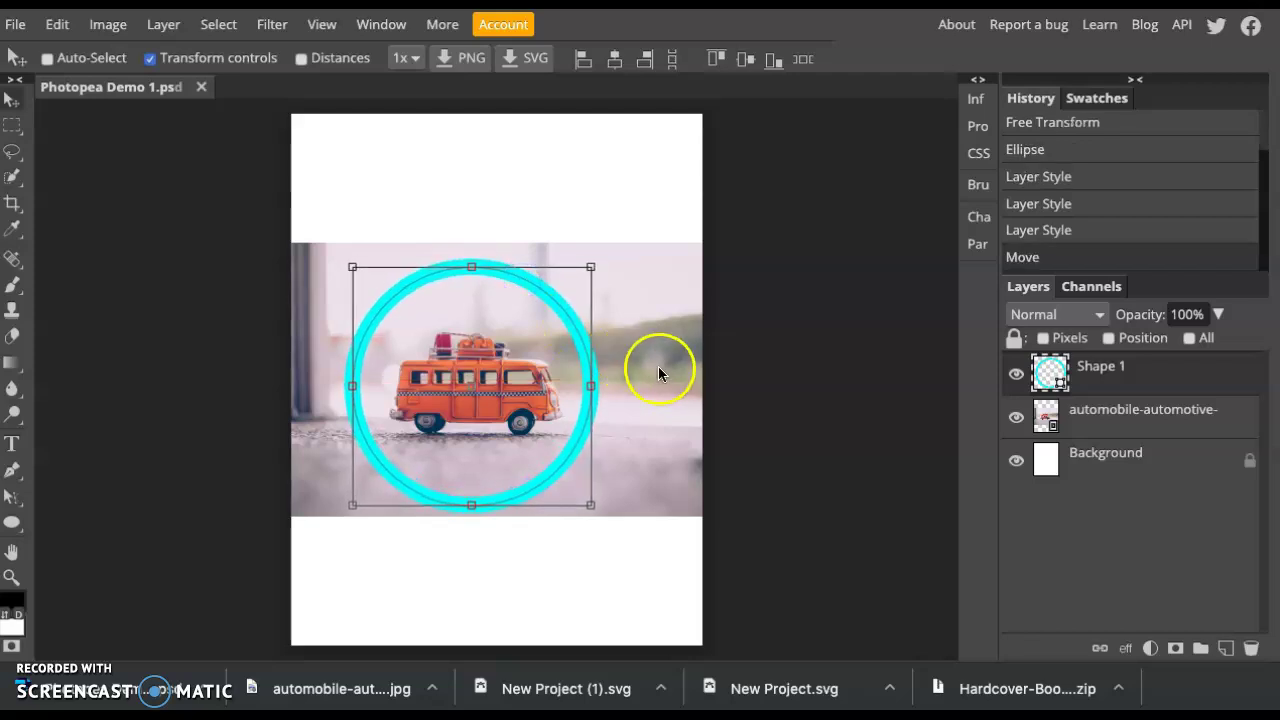
pyautogui.moveTo(660, 366)
pyautogui.mouseDown()
pyautogui.moveTo(660, 291)
pyautogui.moveTo(683, 218)
pyautogui.moveTo(663, 371)
pyautogui.mouseUp()
pyautogui.moveTo(403, 216); pyautogui.dragTo(369, 177)
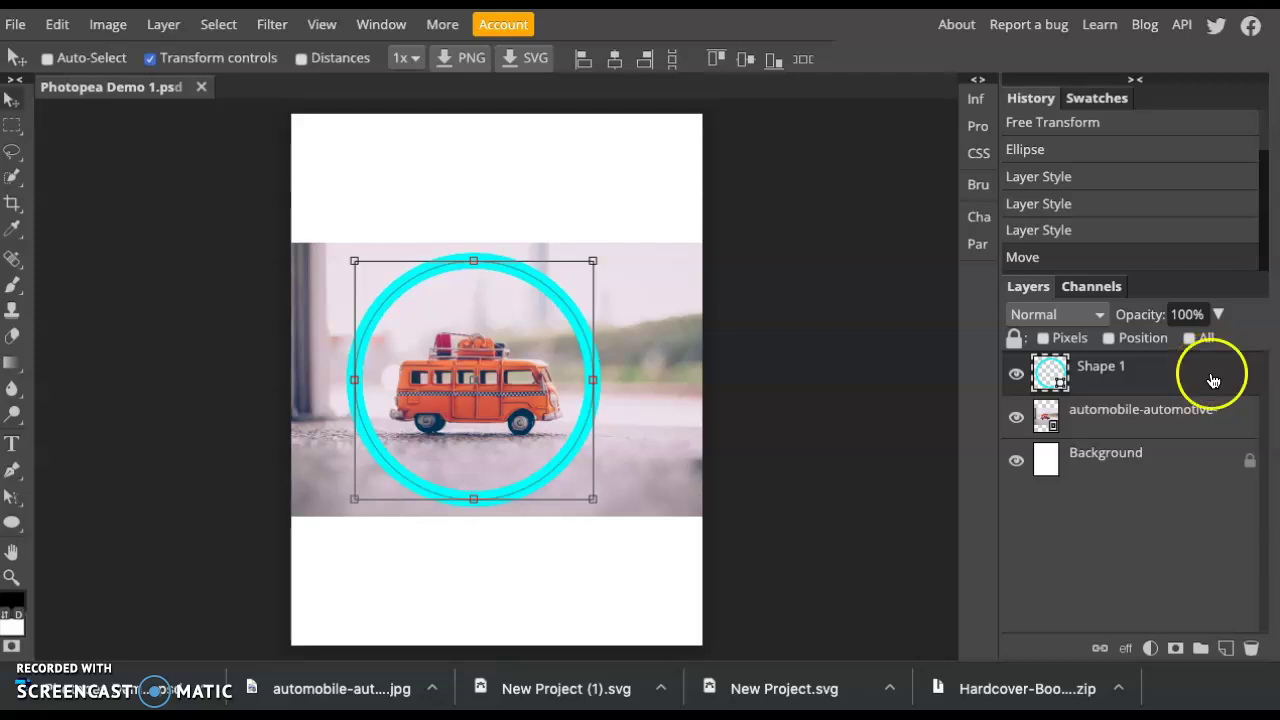
pyautogui.click(1162, 425)
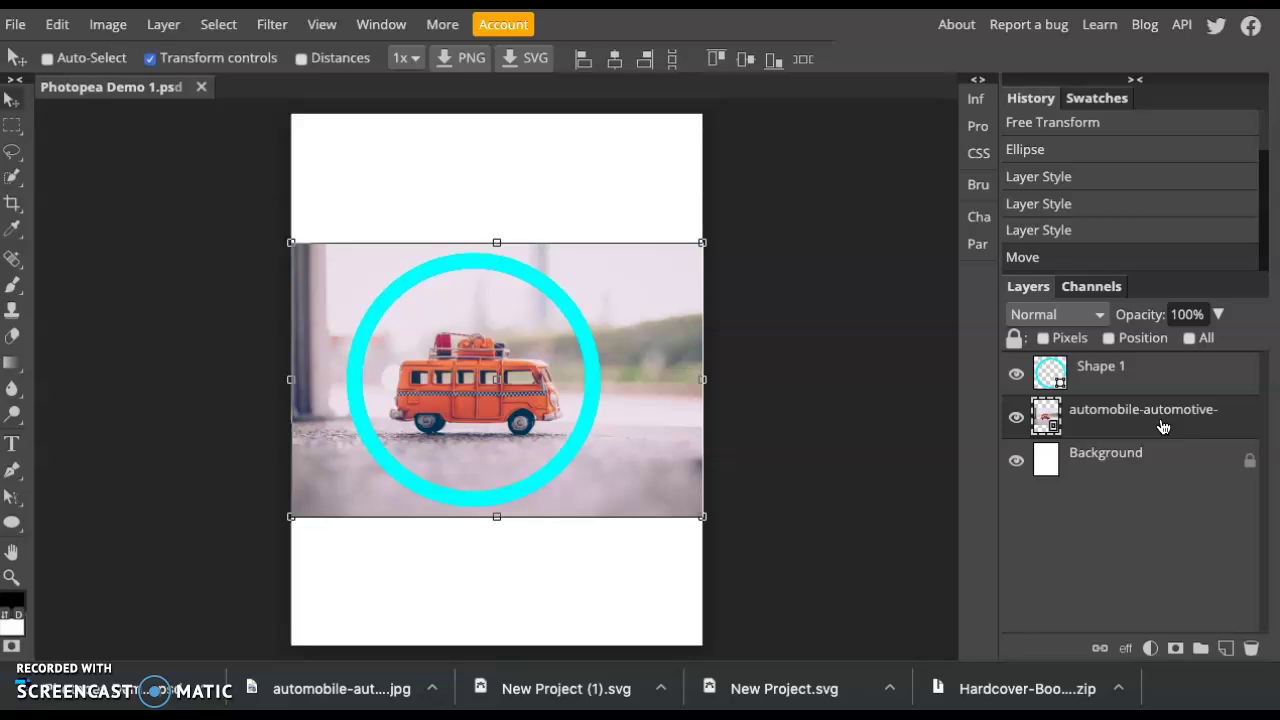
pyautogui.moveTo(677, 437)
pyautogui.mouseDown()
pyautogui.moveTo(657, 391)
pyautogui.moveTo(603, 611)
pyautogui.moveTo(695, 457)
pyautogui.moveTo(660, 406)
pyautogui.moveTo(652, 437)
pyautogui.mouseUp()
pyautogui.click(1106, 390)
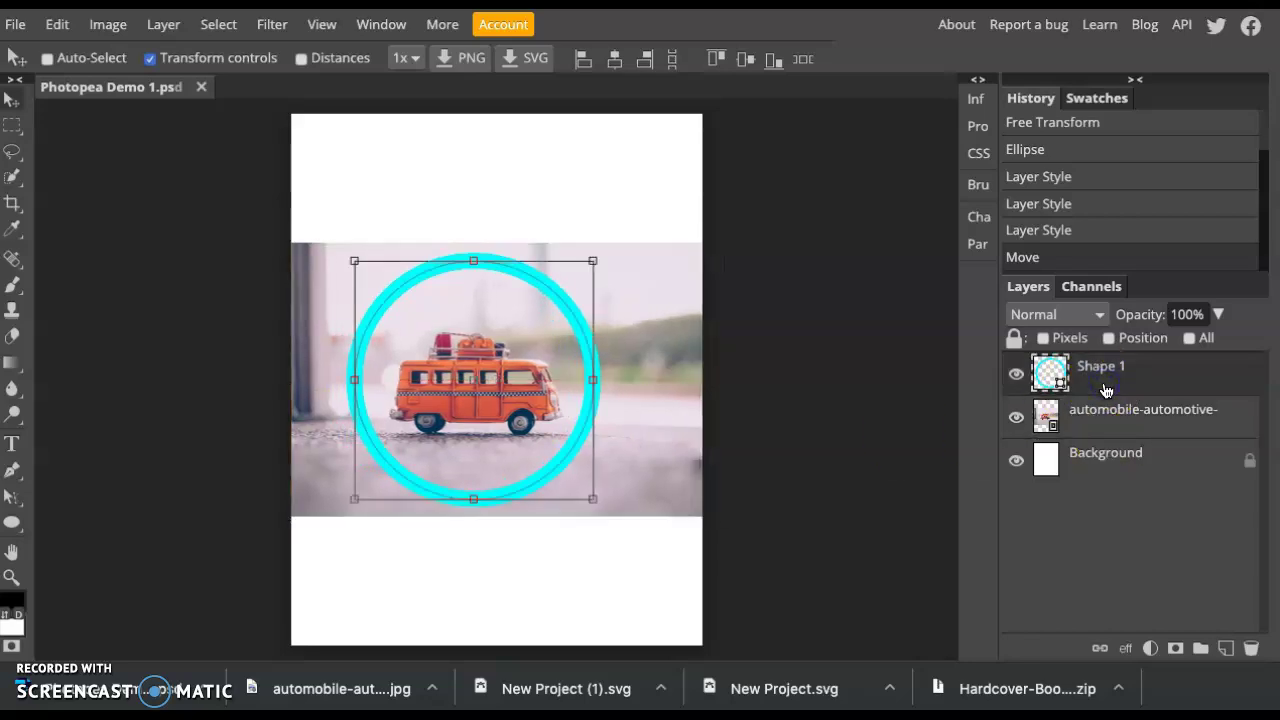
pyautogui.click(1104, 389)
pyautogui.click(1099, 388)
pyautogui.click(1084, 410)
pyautogui.click(1092, 377)
pyautogui.moveTo(1092, 378); pyautogui.dragTo(1090, 443)
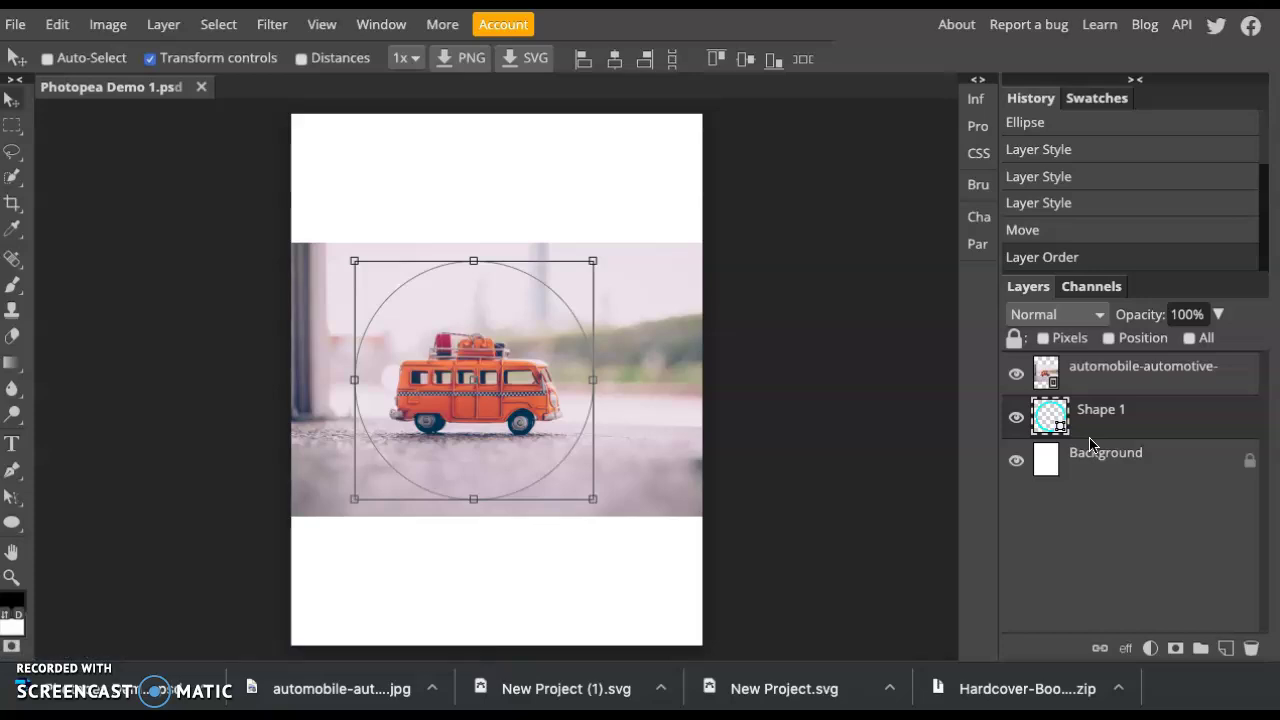
pyautogui.moveTo(1104, 432); pyautogui.dragTo(1108, 390)
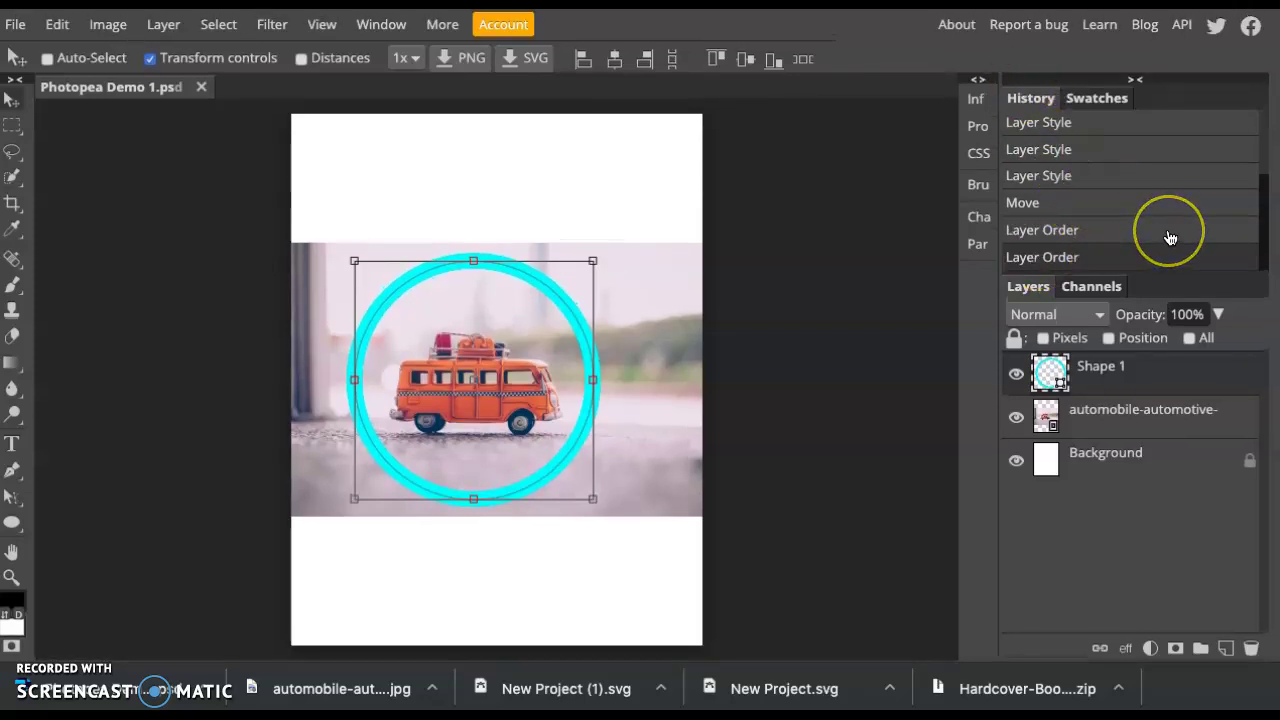
pyautogui.scroll(2, 1170, 238)
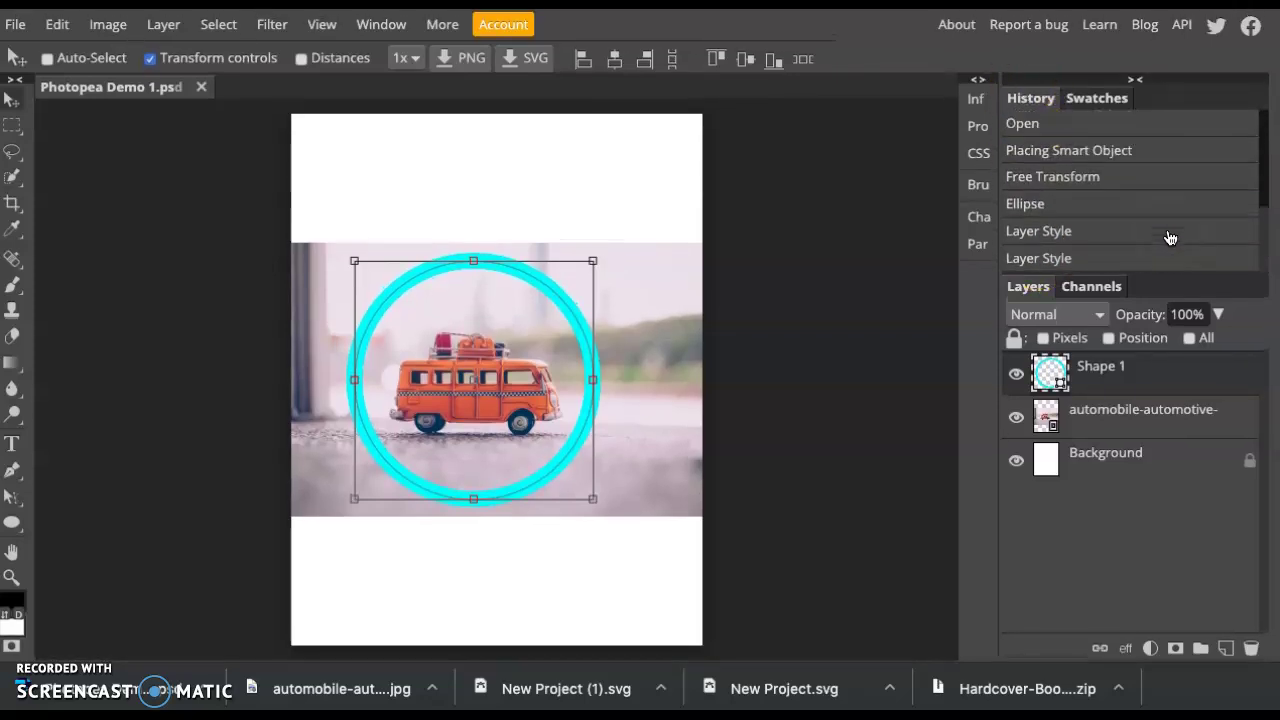
pyautogui.click(1087, 152)
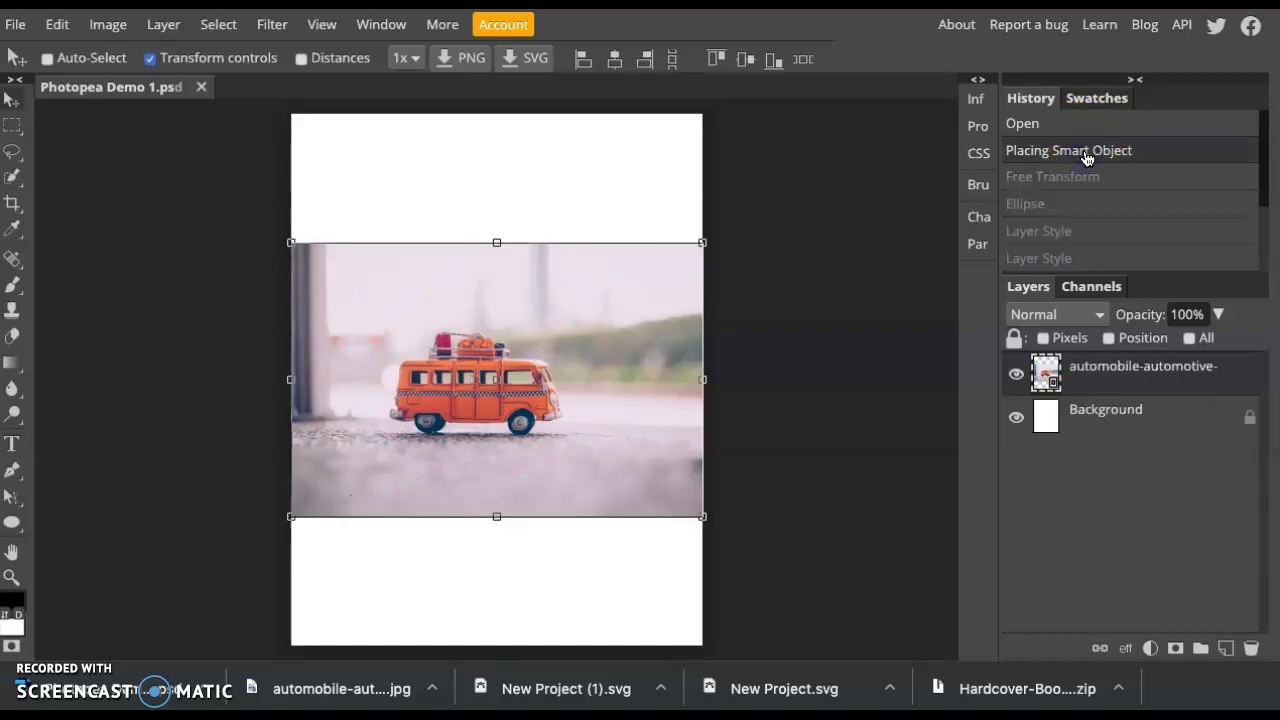
pyautogui.click(1084, 178)
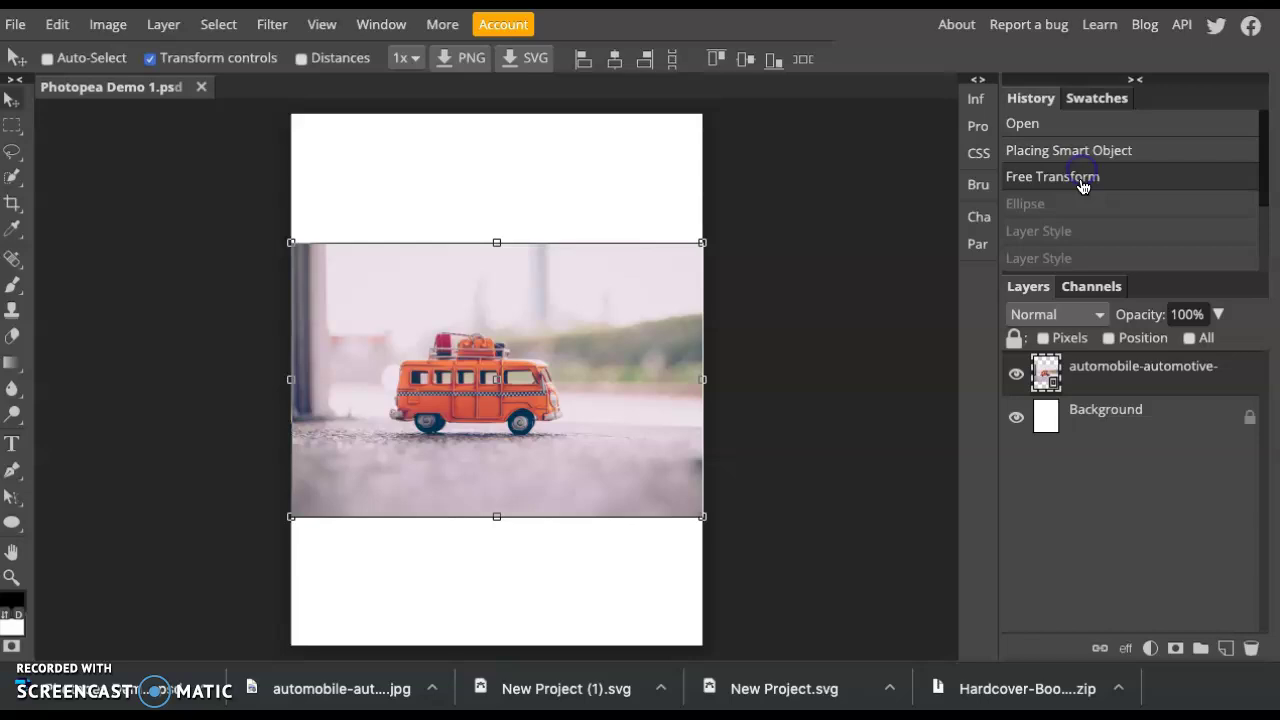
pyautogui.click(1080, 204)
pyautogui.click(1080, 234)
pyautogui.scroll(-2, 1080, 237)
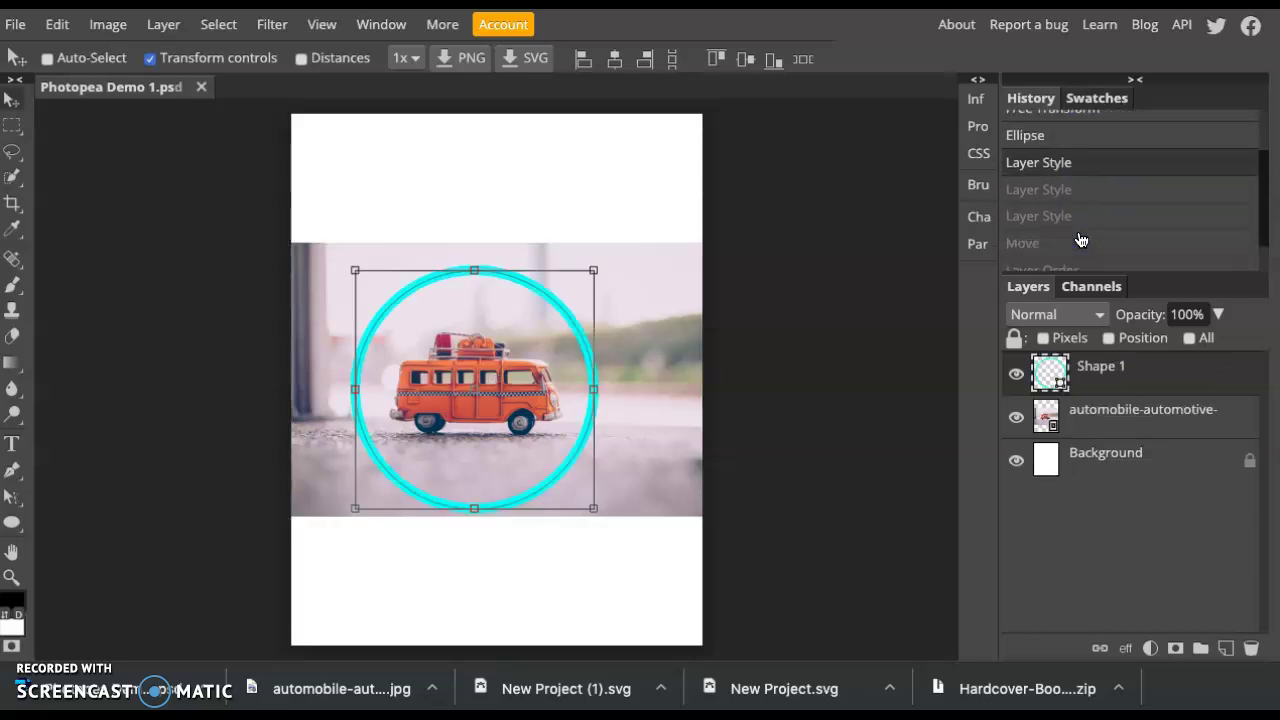
pyautogui.click(1080, 176)
pyautogui.scroll(-1, 1080, 172)
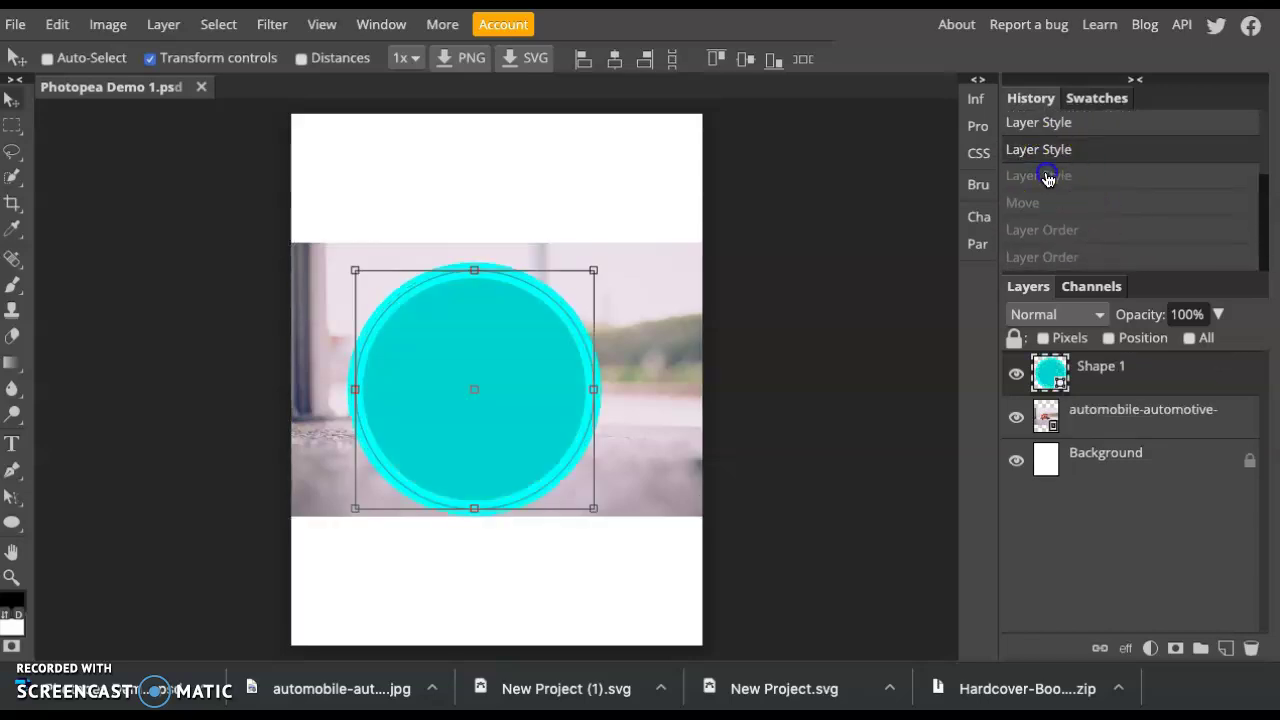
pyautogui.click(1048, 176)
pyautogui.click(1052, 205)
pyautogui.click(1085, 233)
pyautogui.click(1081, 259)
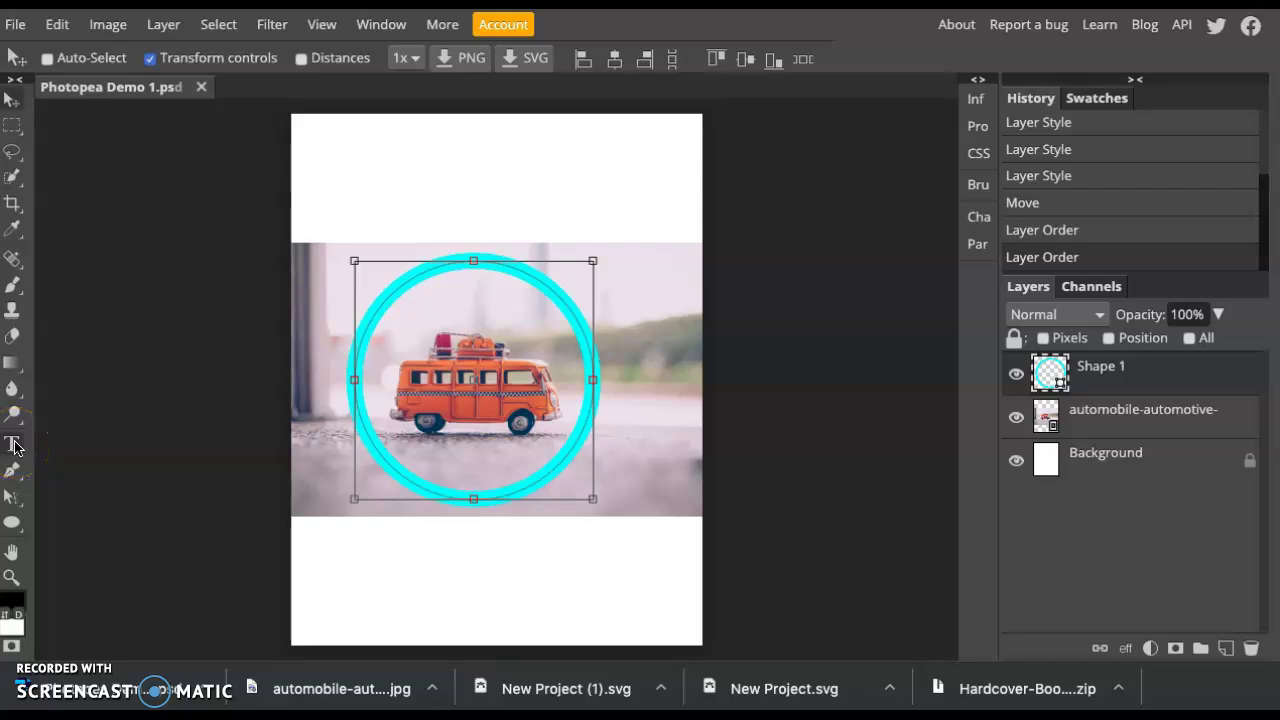
# Type 'text layer' on the canvas and drag it inside the ring above the bus
pyautogui.click(14, 446)
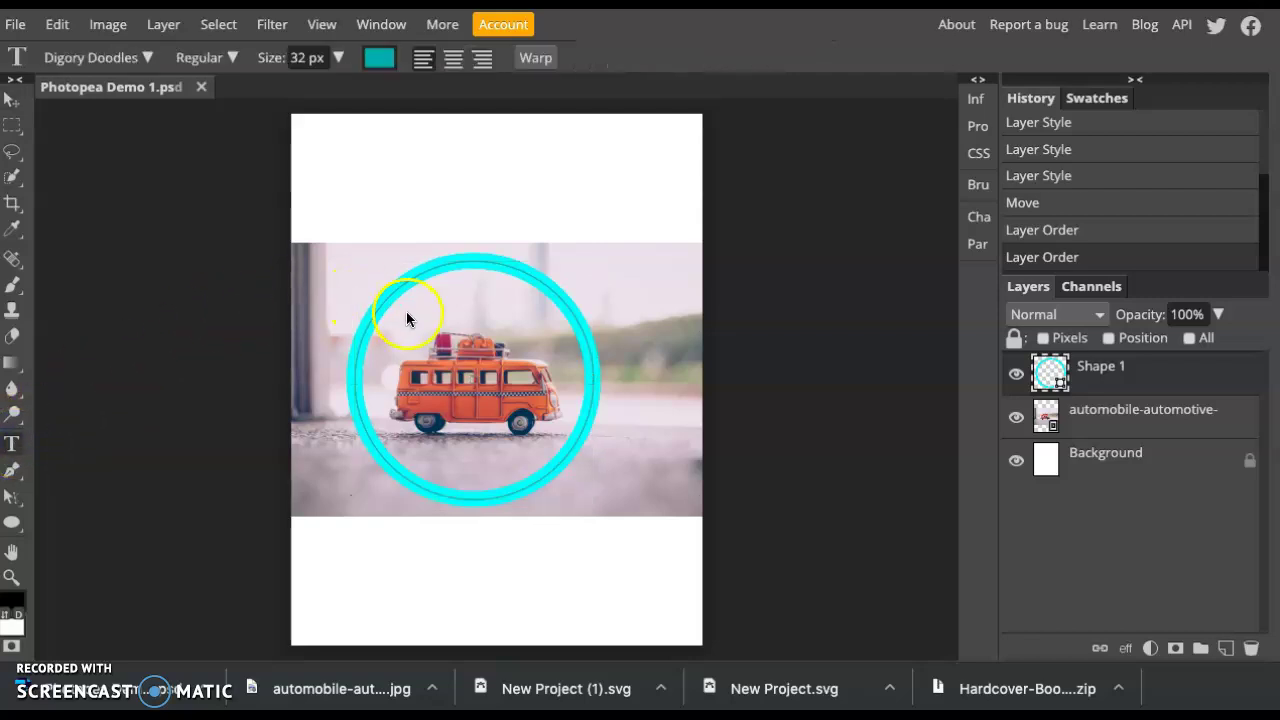
pyautogui.click(434, 315)
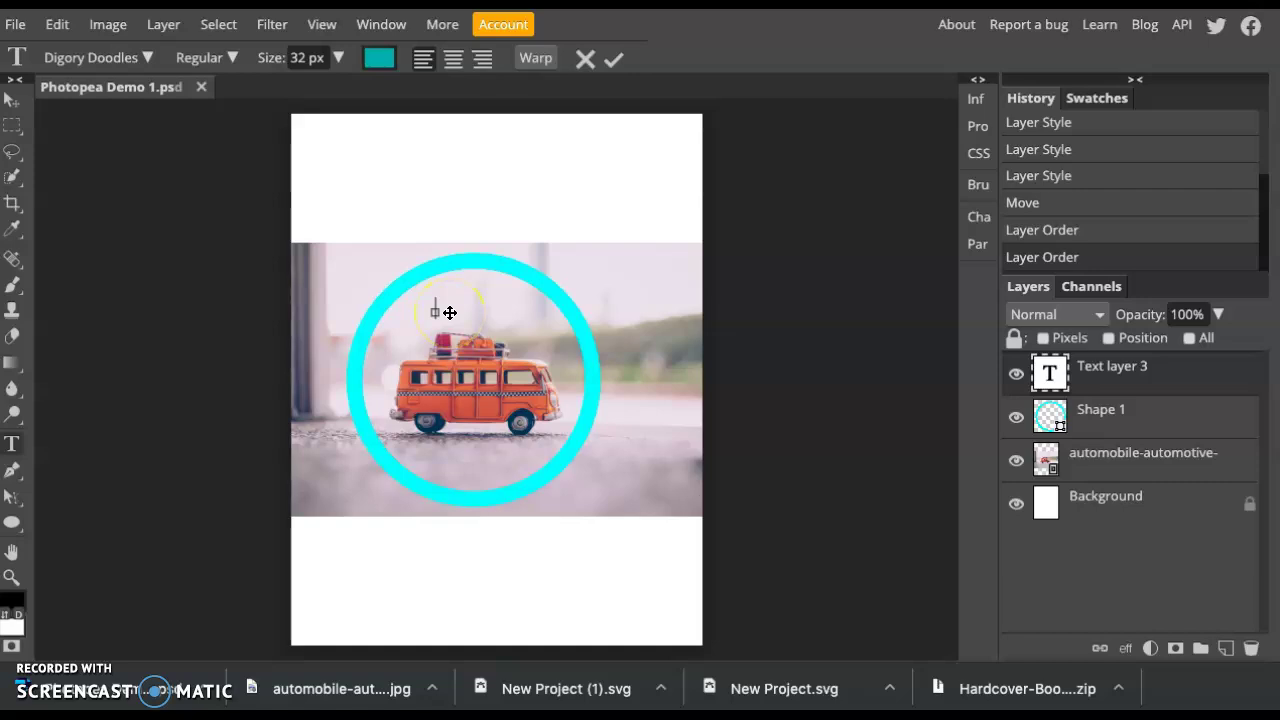
pyautogui.write('text layer')
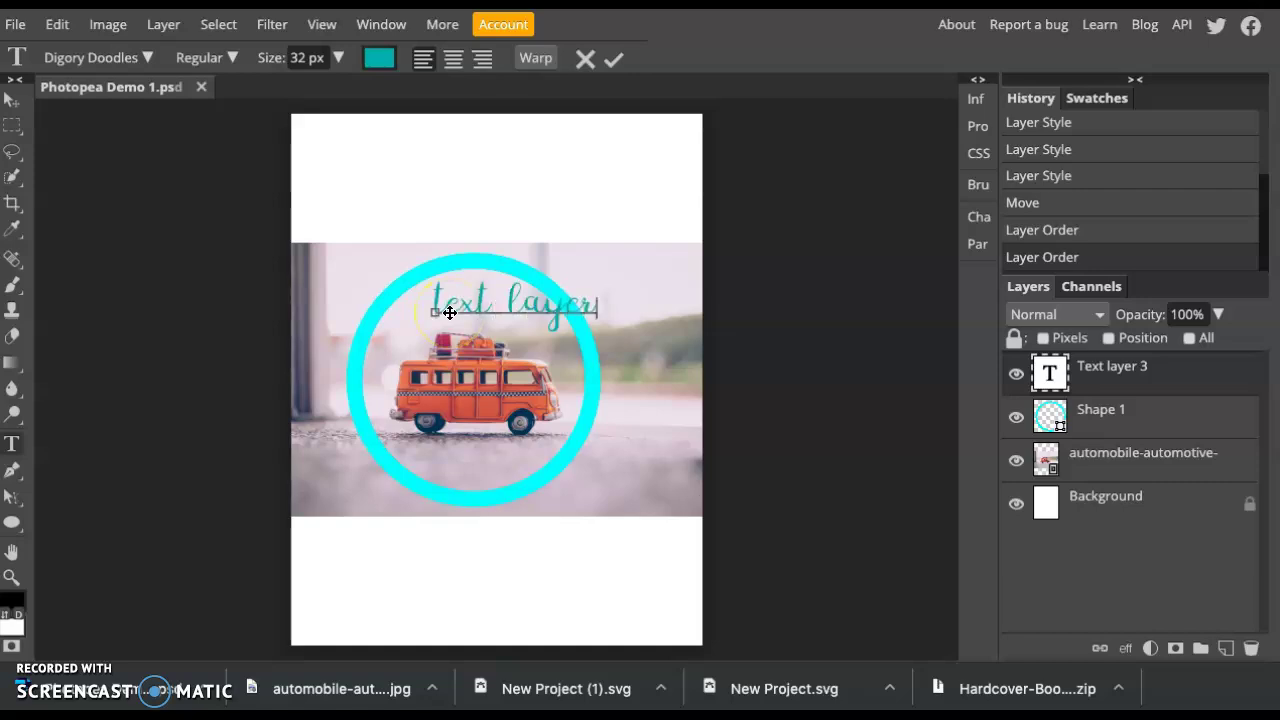
pyautogui.click(8, 103)
pyautogui.moveTo(545, 362); pyautogui.dragTo(509, 331)
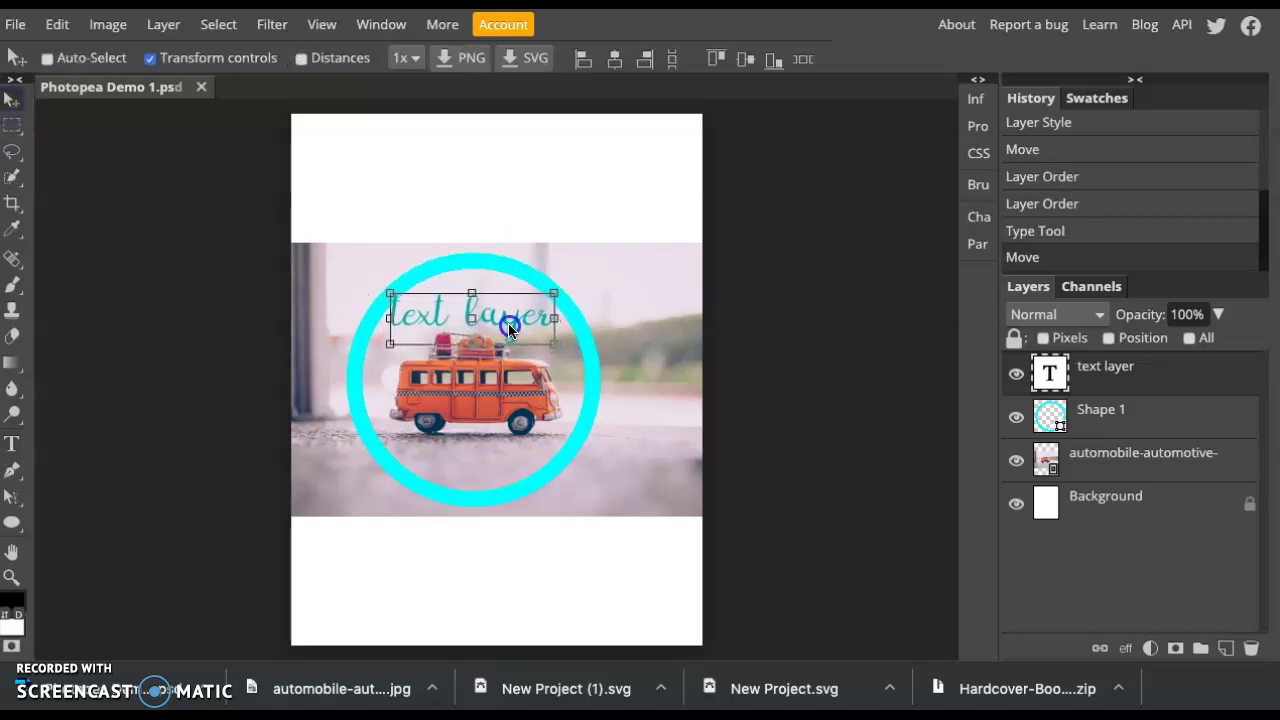
# Select the text and try the Diner, Droid Sans Mono and Devonshire fonts on it
pyautogui.click(13, 446)
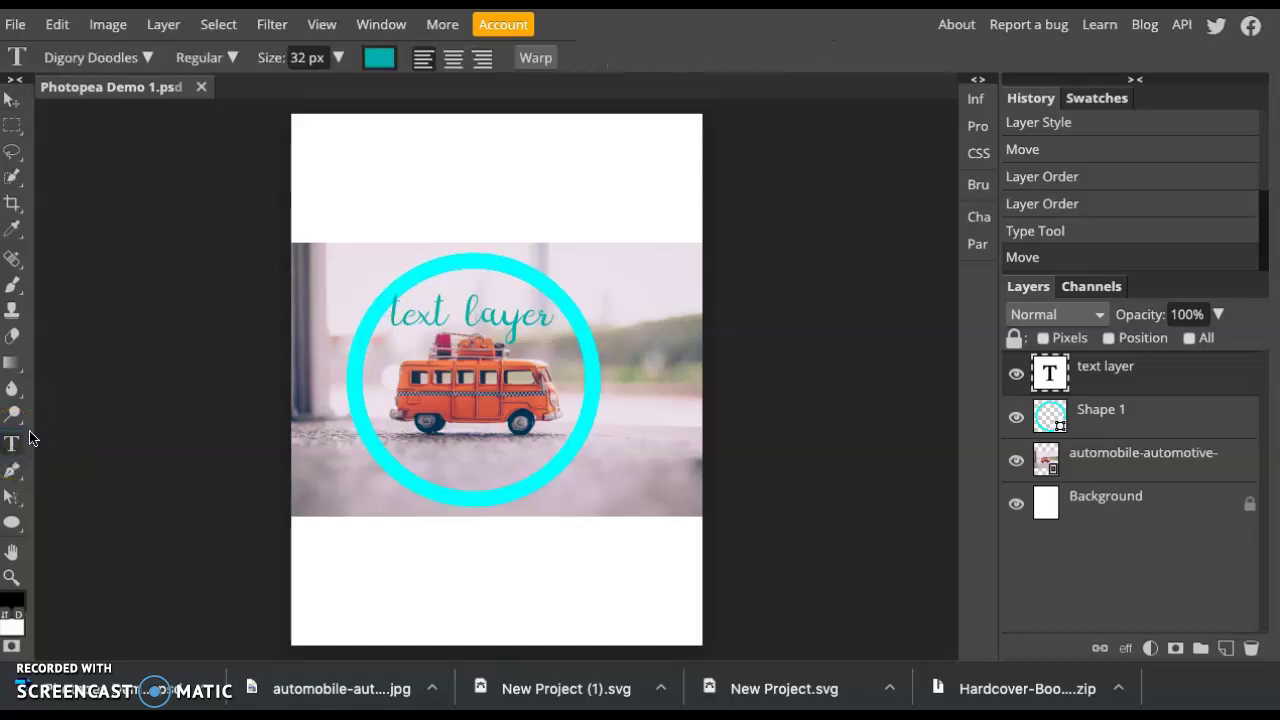
pyautogui.click(484, 311)
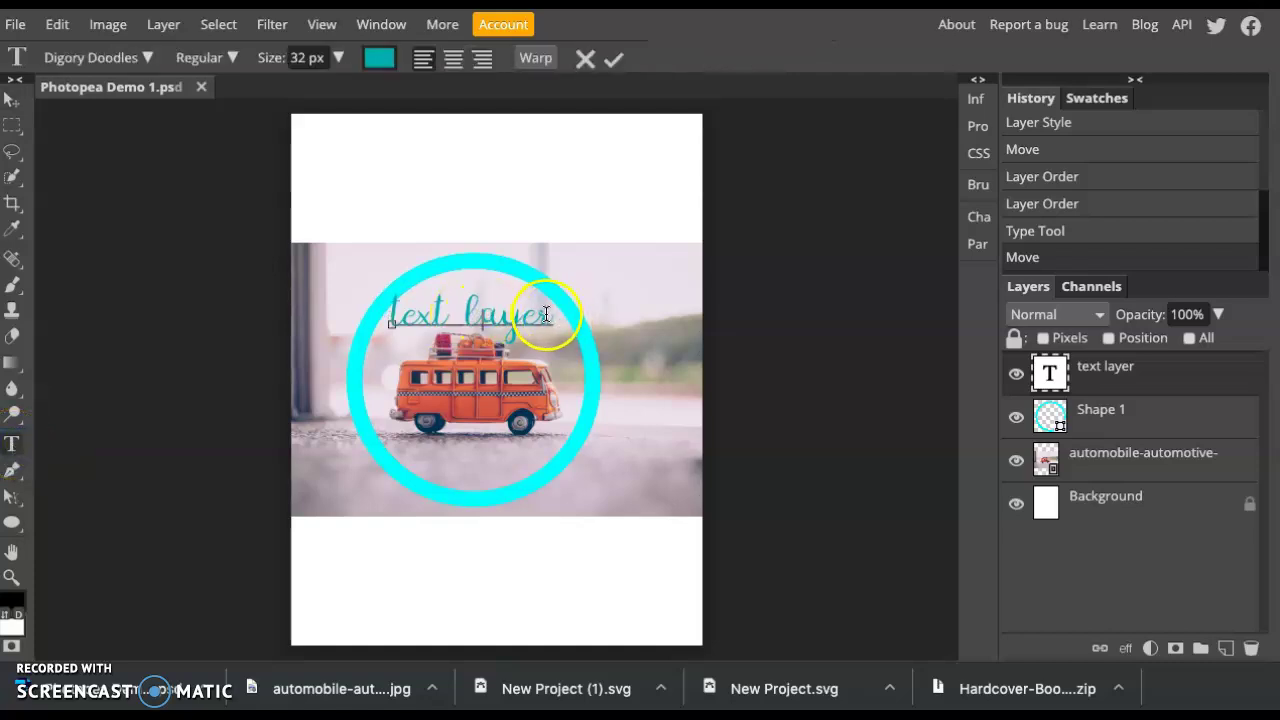
pyautogui.moveTo(555, 312); pyautogui.dragTo(343, 309)
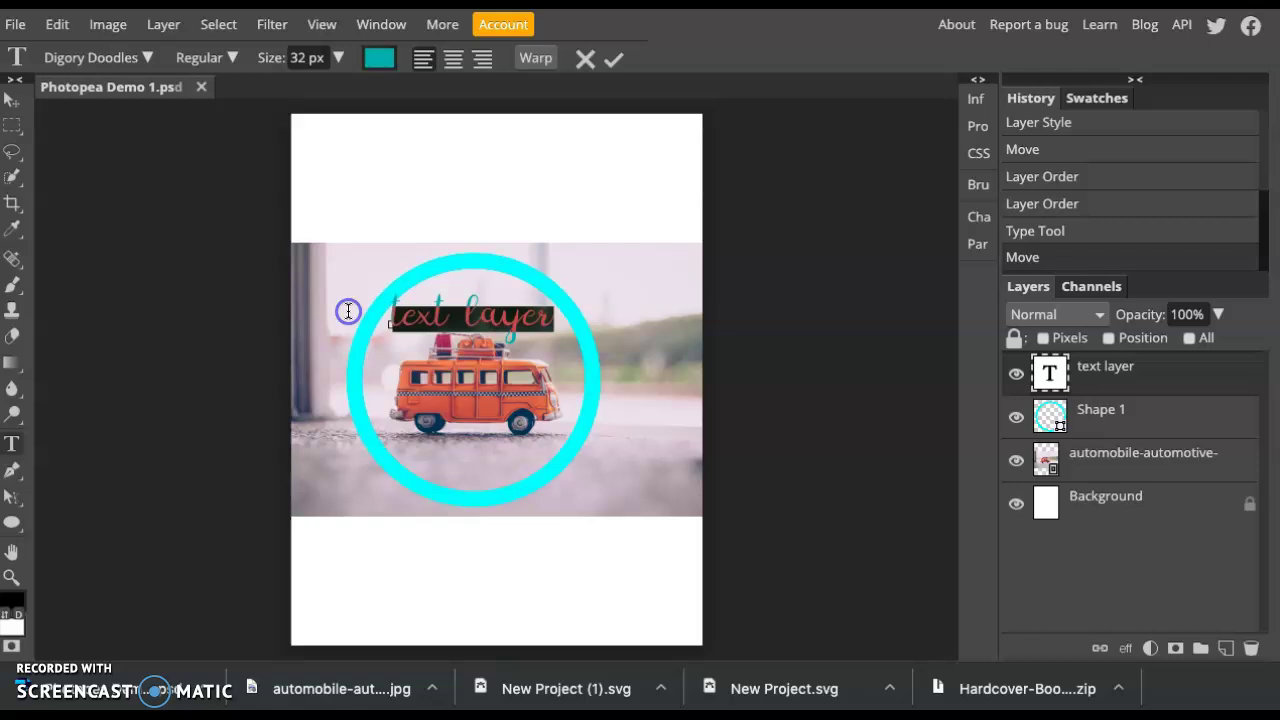
pyautogui.click(146, 62)
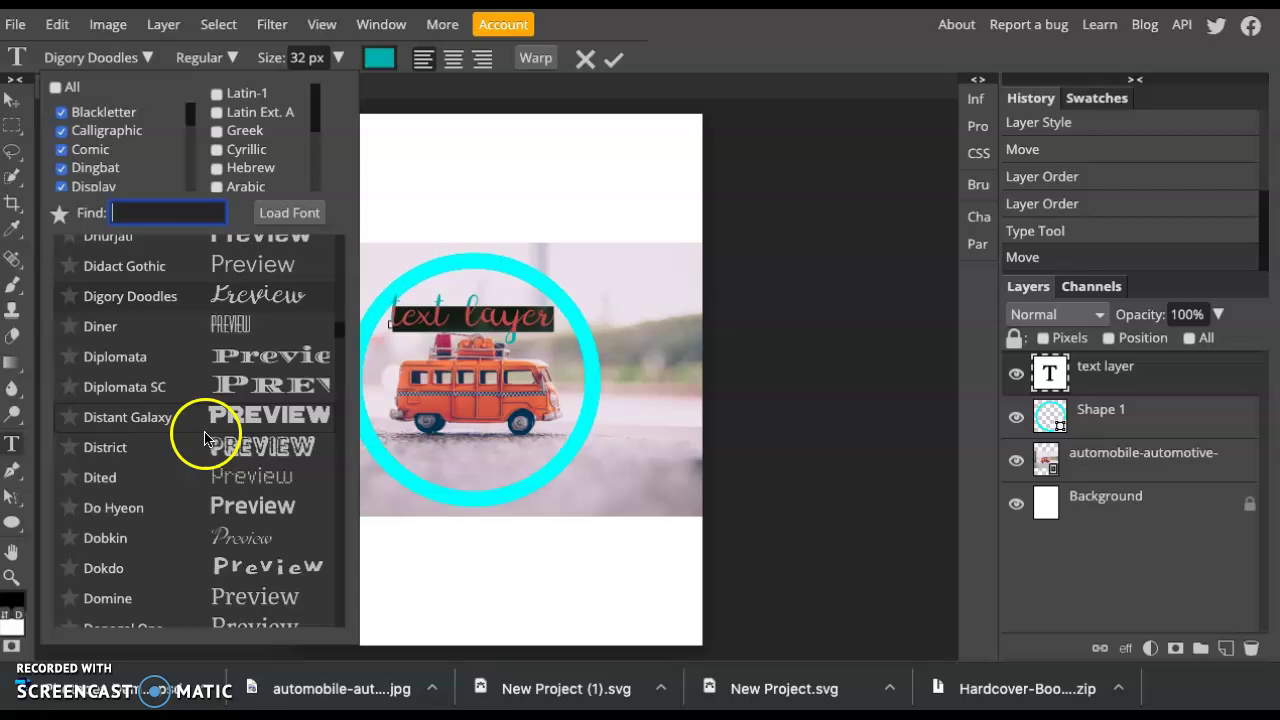
pyautogui.click(229, 324)
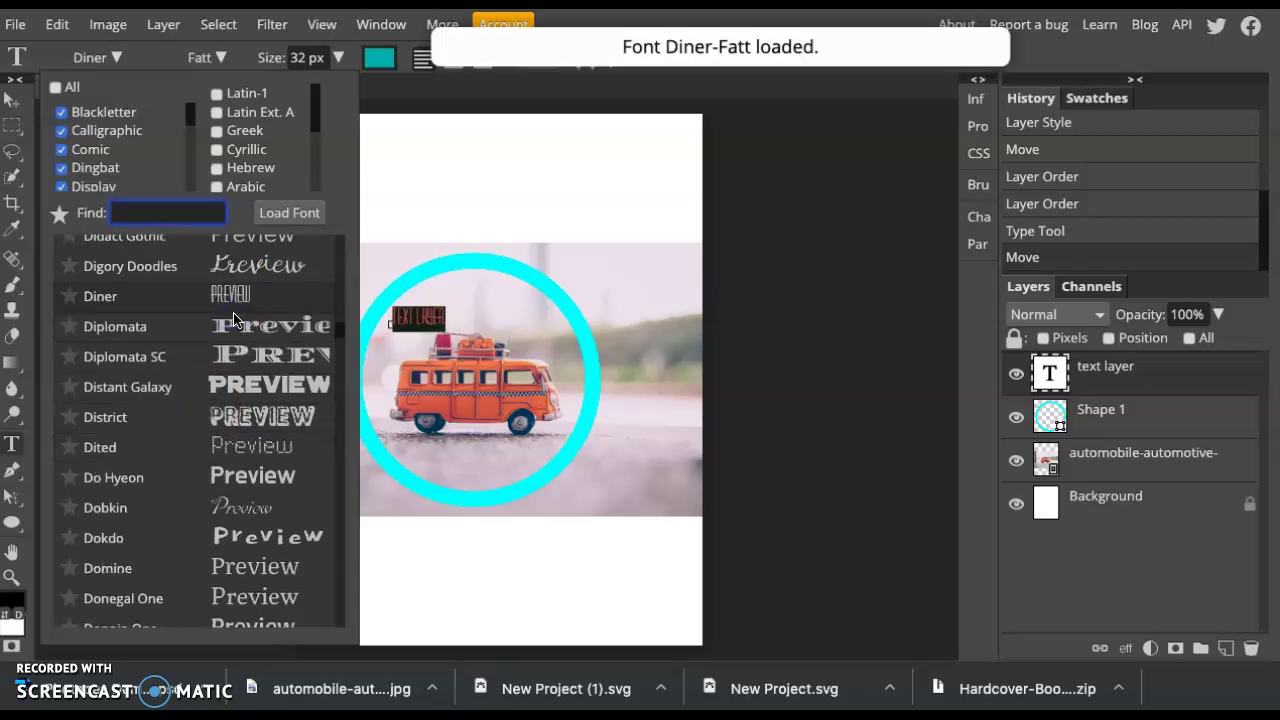
pyautogui.scroll(-5, 243, 470)
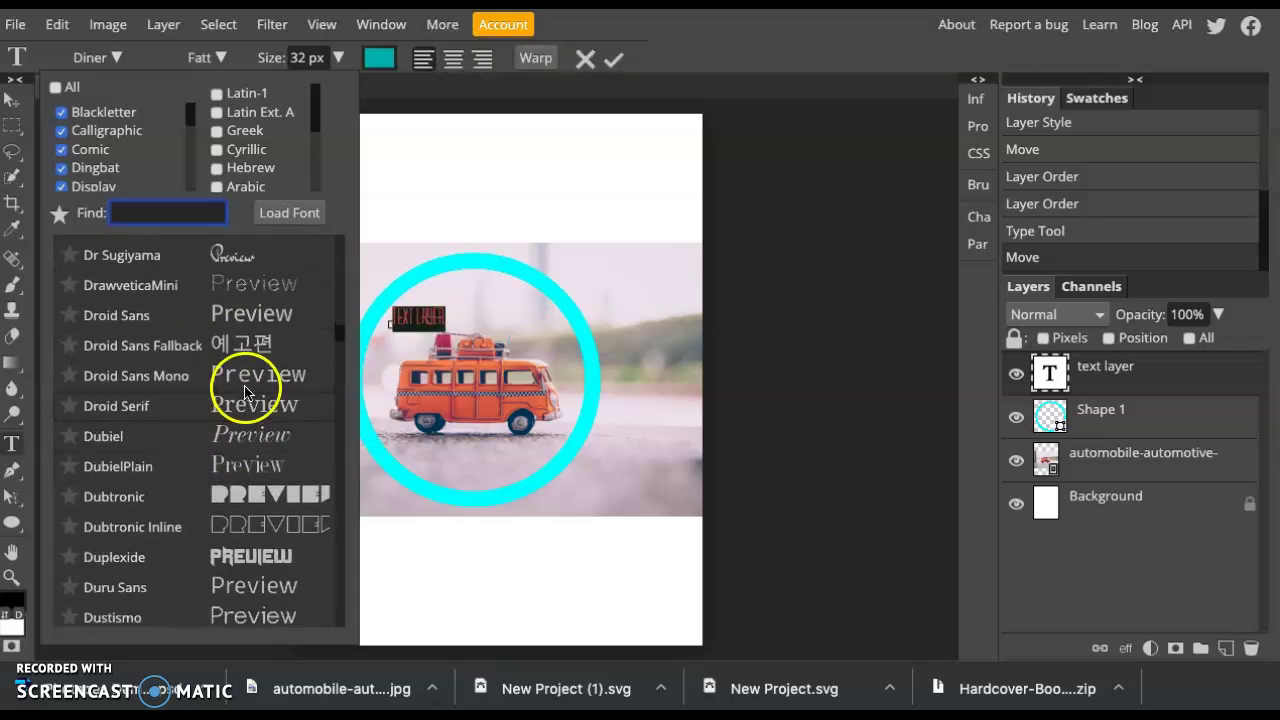
pyautogui.click(243, 380)
pyautogui.scroll(5, 243, 383)
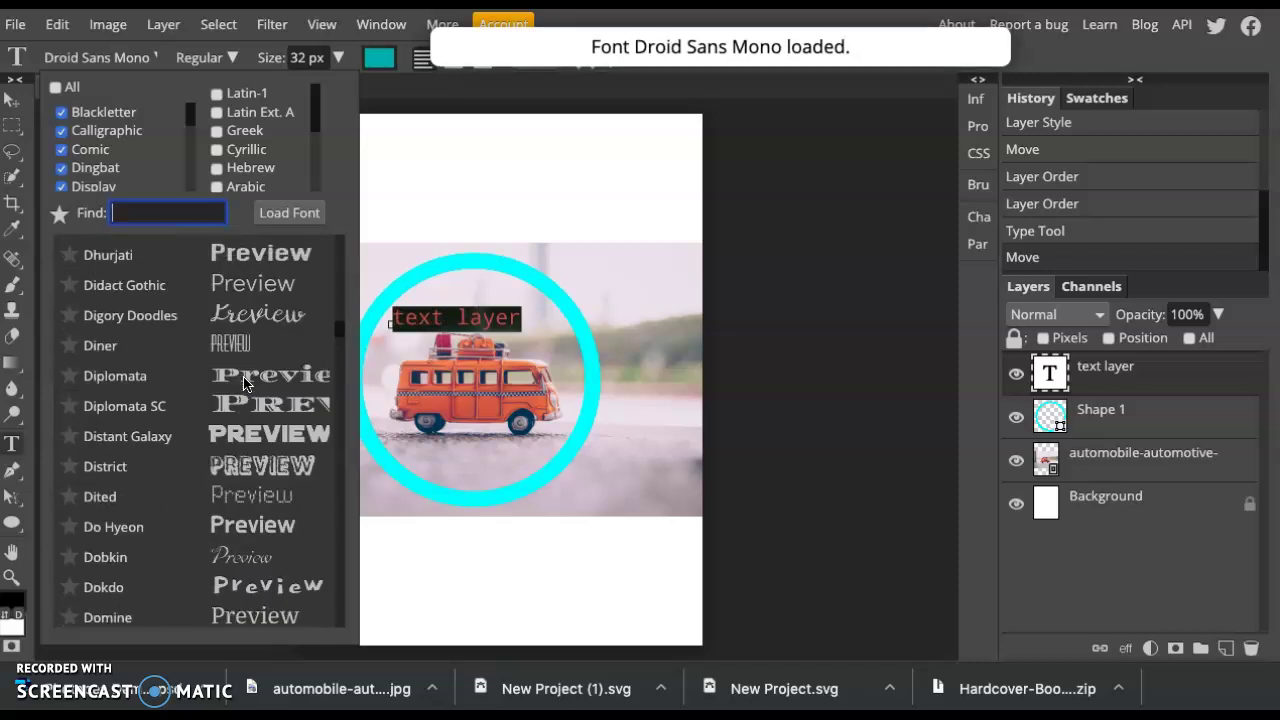
pyautogui.scroll(2, 243, 383)
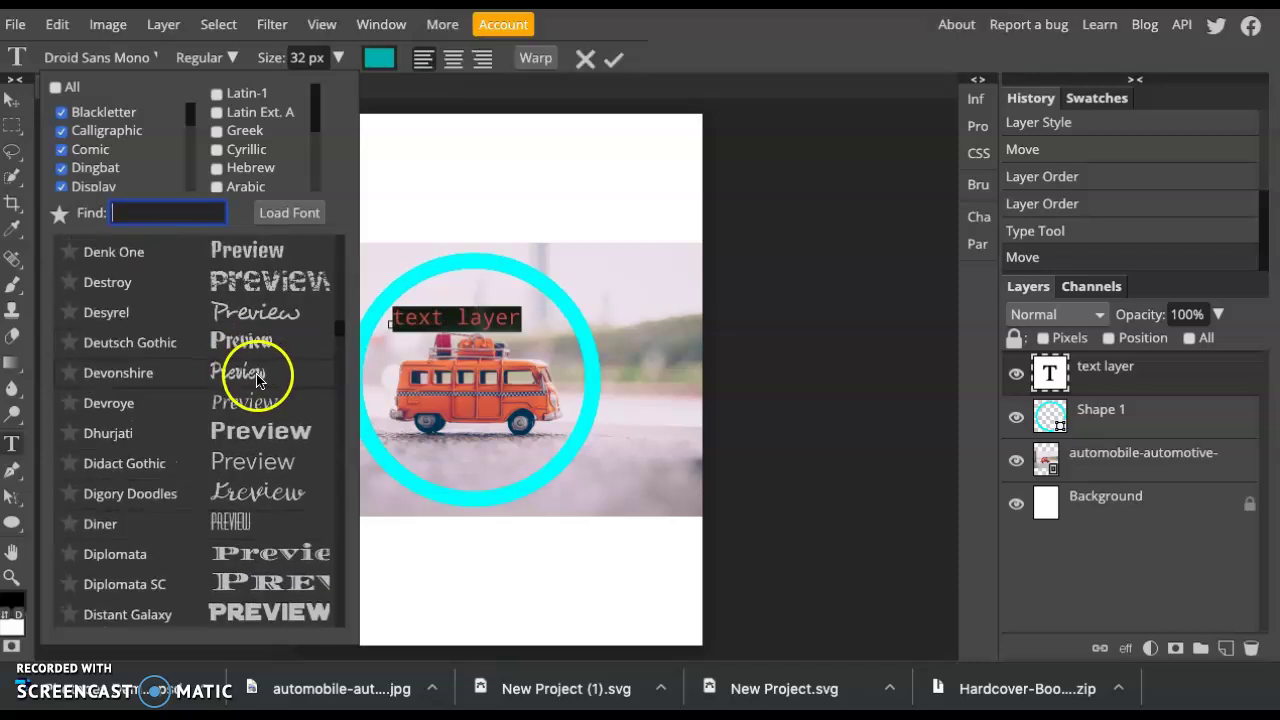
pyautogui.click(262, 378)
pyautogui.scroll(-2, 262, 380)
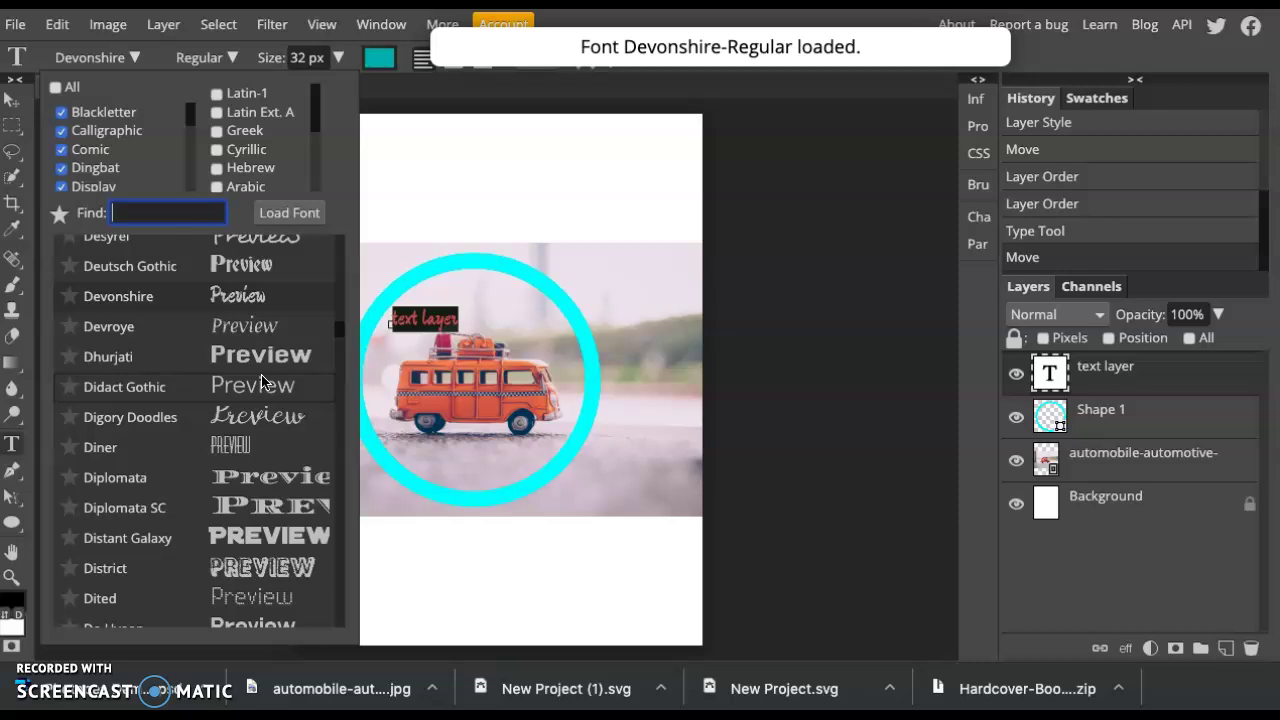
pyautogui.scroll(-2, 257, 425)
# Return the text to Digory Doodles and enlarge it to about 33 px
pyautogui.click(276, 350)
pyautogui.scroll(-2, 276, 355)
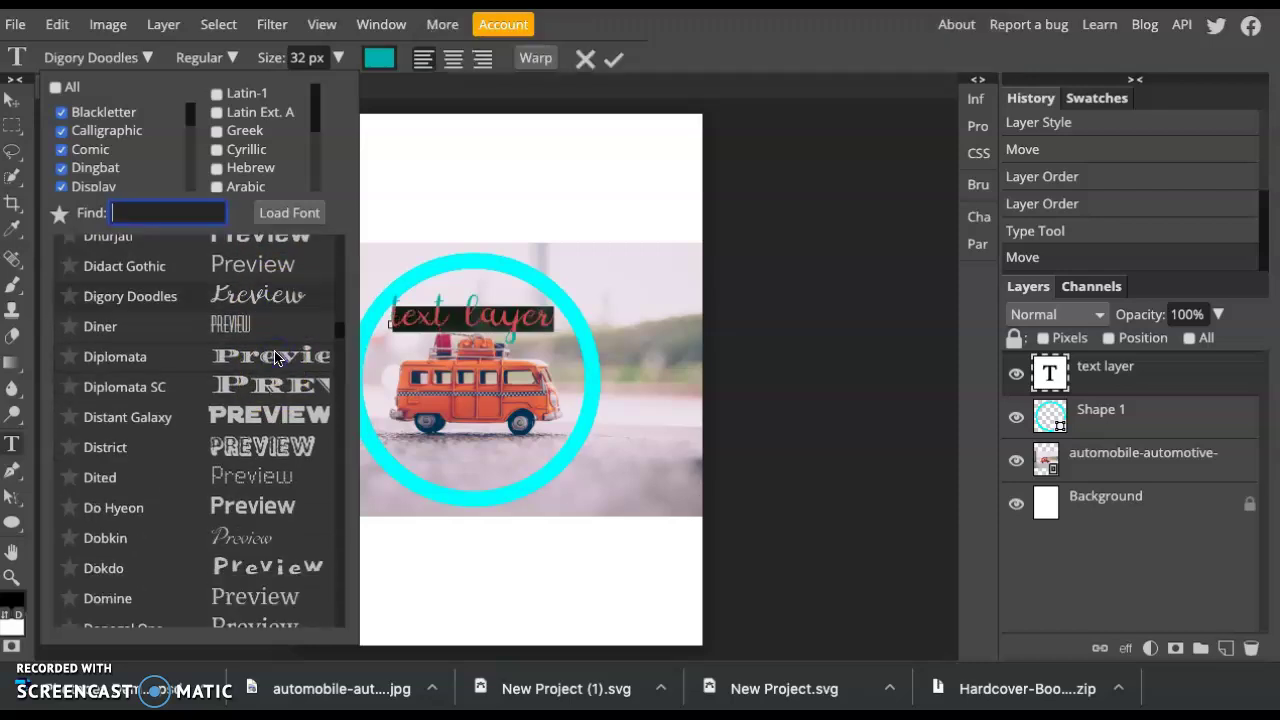
pyautogui.click(339, 58)
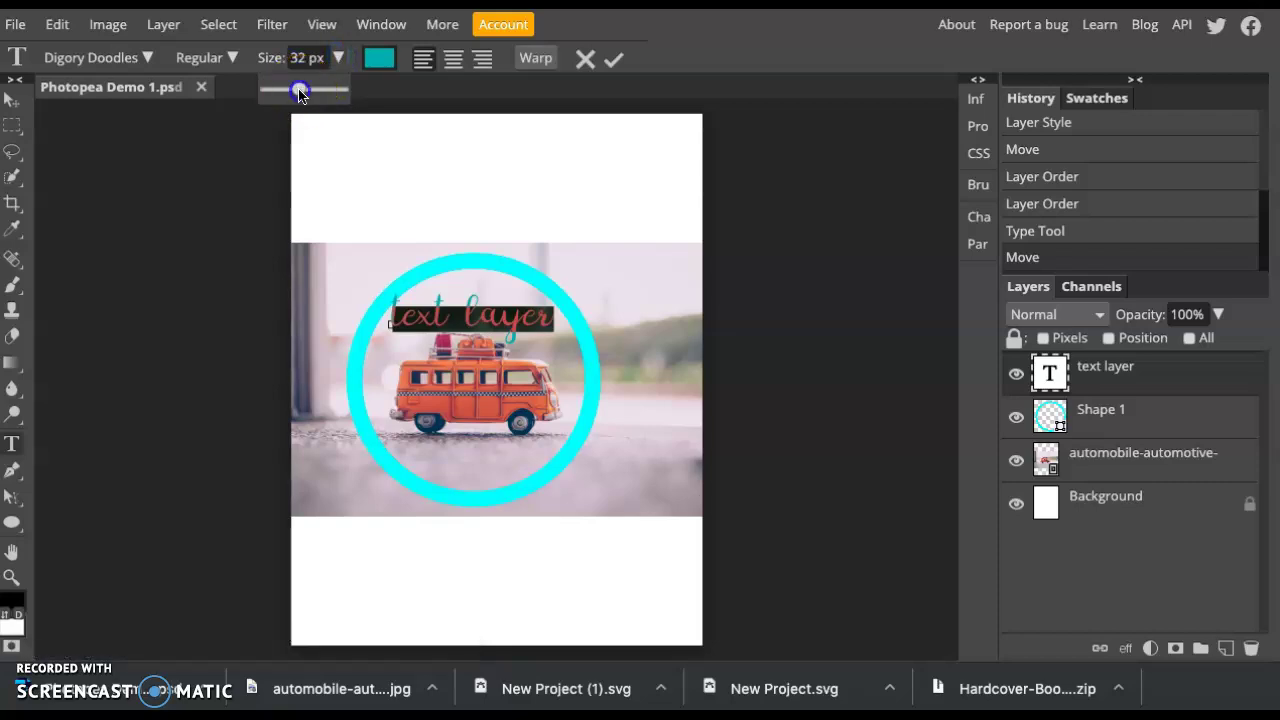
pyautogui.moveTo(299, 88)
pyautogui.mouseDown()
pyautogui.moveTo(314, 89)
pyautogui.moveTo(299, 94)
pyautogui.mouseUp()
# Sample the van's orange-red c7624e as the text colour and commit the text edit
pyautogui.click(379, 58)
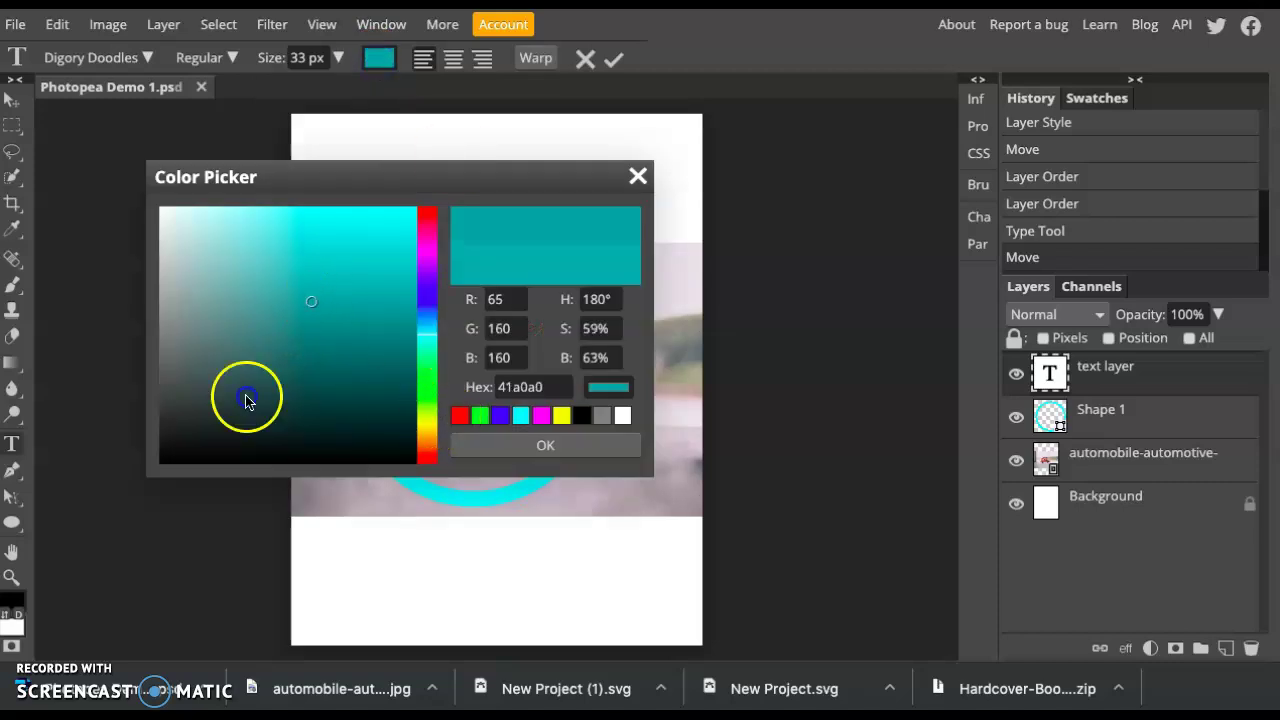
pyautogui.moveTo(249, 397); pyautogui.dragTo(125, 463)
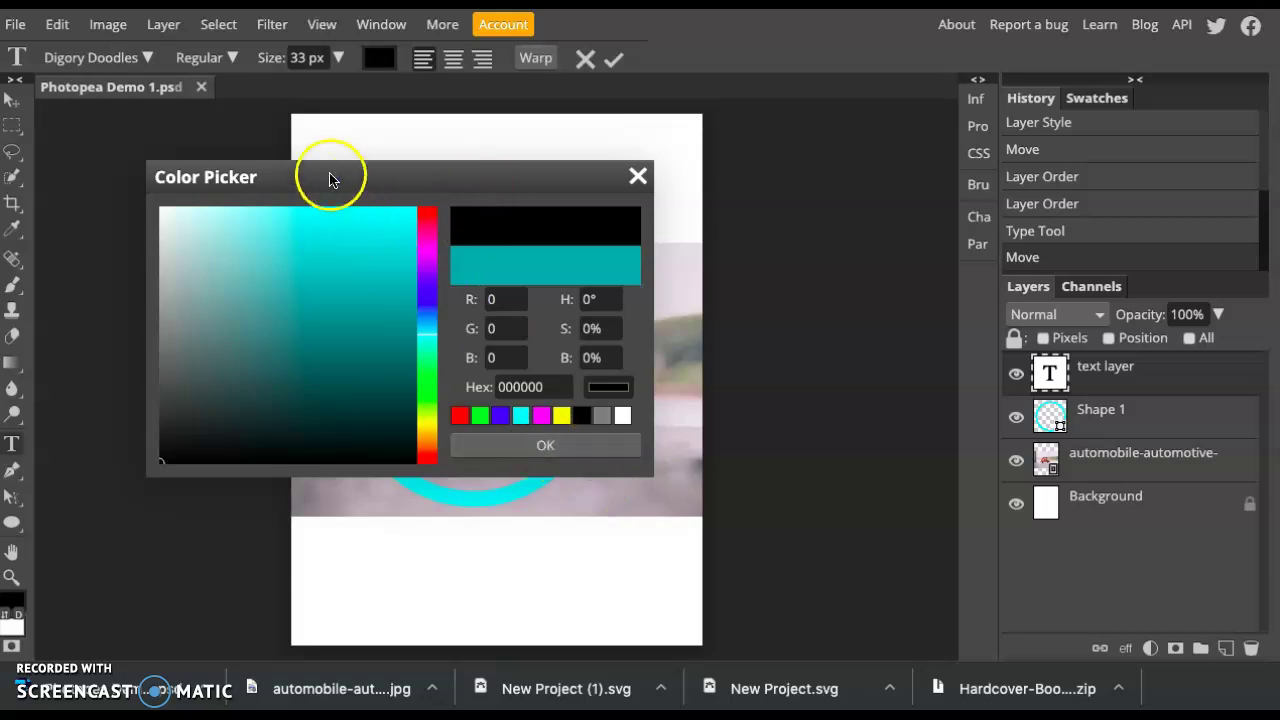
pyautogui.moveTo(327, 178); pyautogui.dragTo(910, 118)
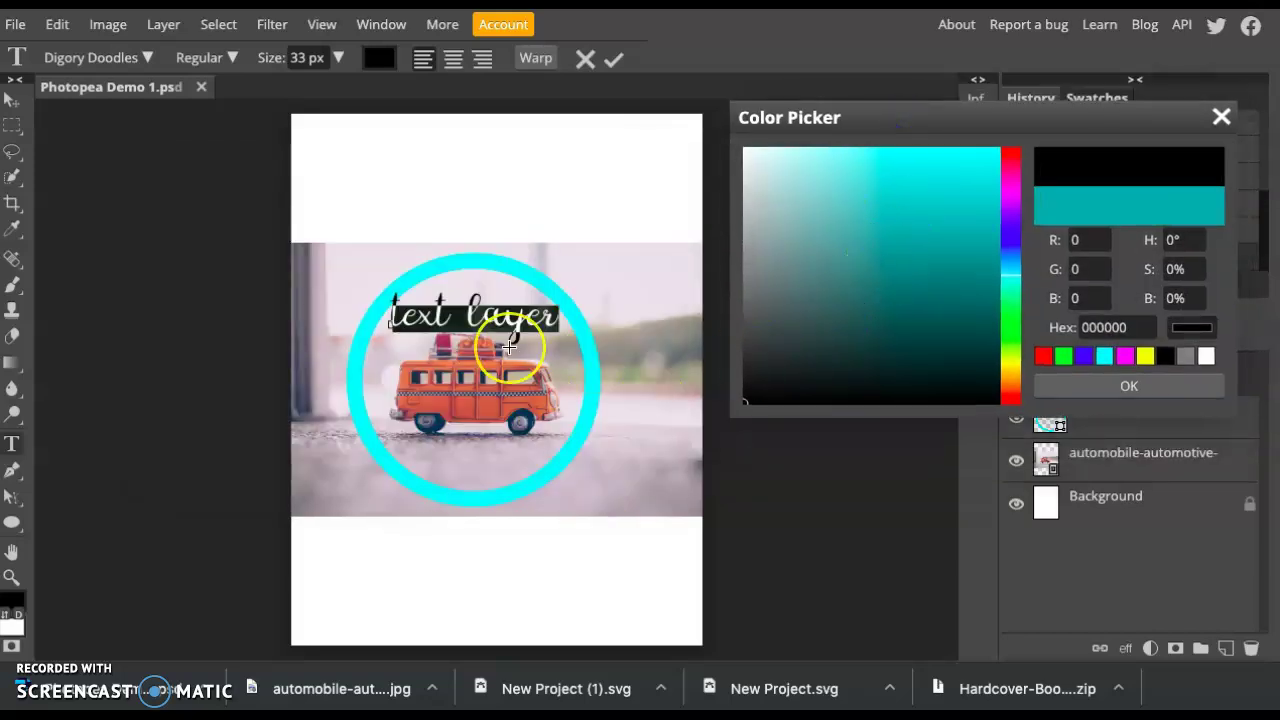
pyautogui.click(490, 408)
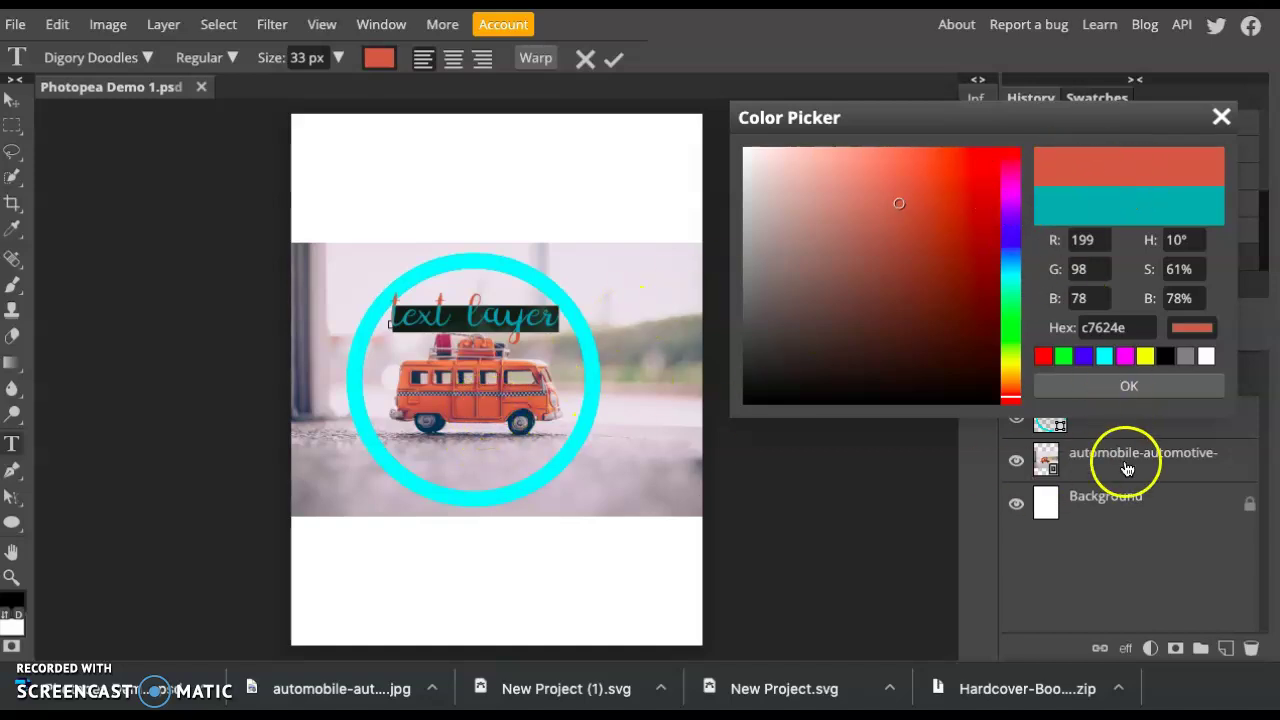
pyautogui.click(1128, 386)
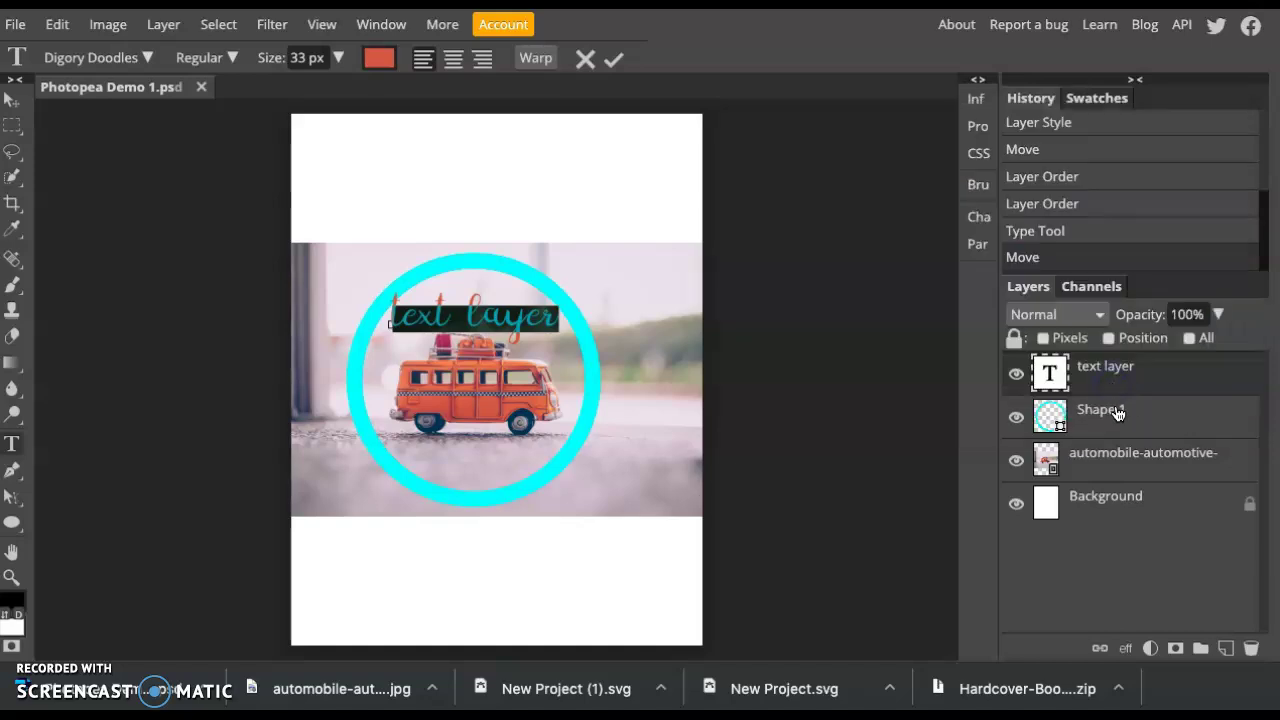
pyautogui.click(13, 101)
# Nudge the orange 'text layer' words slightly up and left within the cyan circle using the Move tool
pyautogui.click(380, 306)
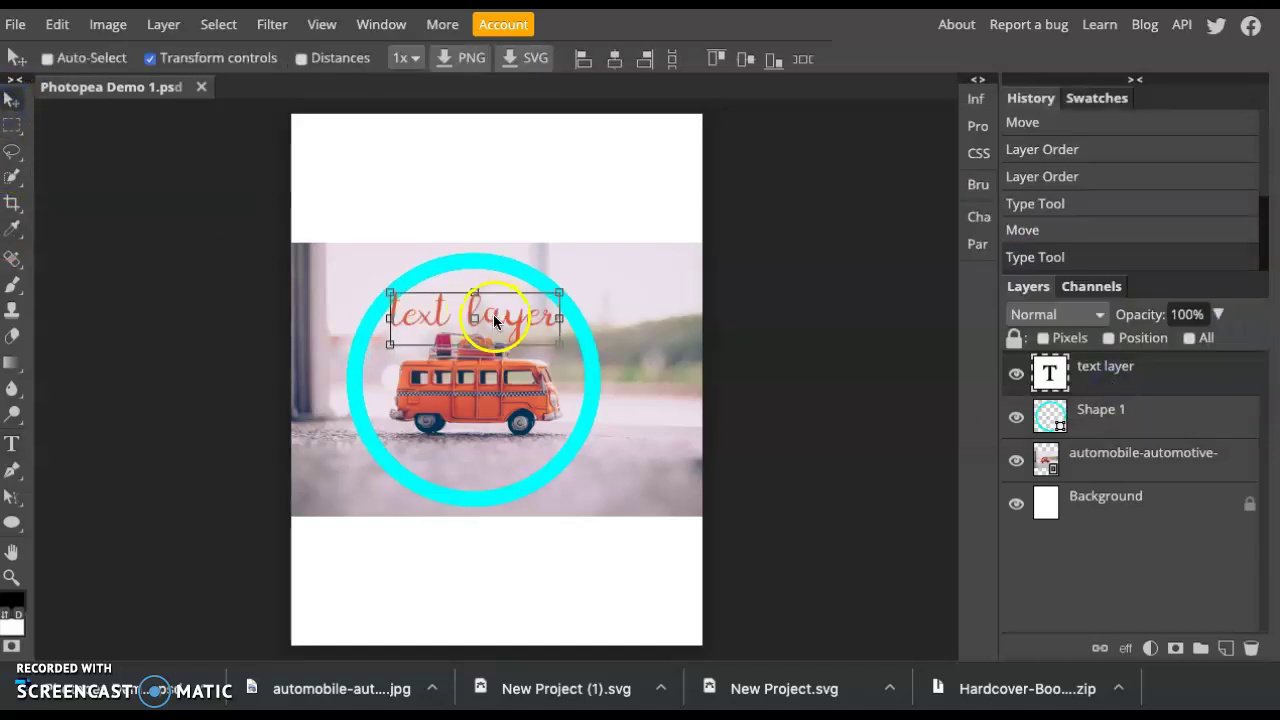
pyautogui.moveTo(493, 314)
pyautogui.mouseDown()
pyautogui.moveTo(479, 305)
pyautogui.moveTo(497, 320)
pyautogui.mouseUp()
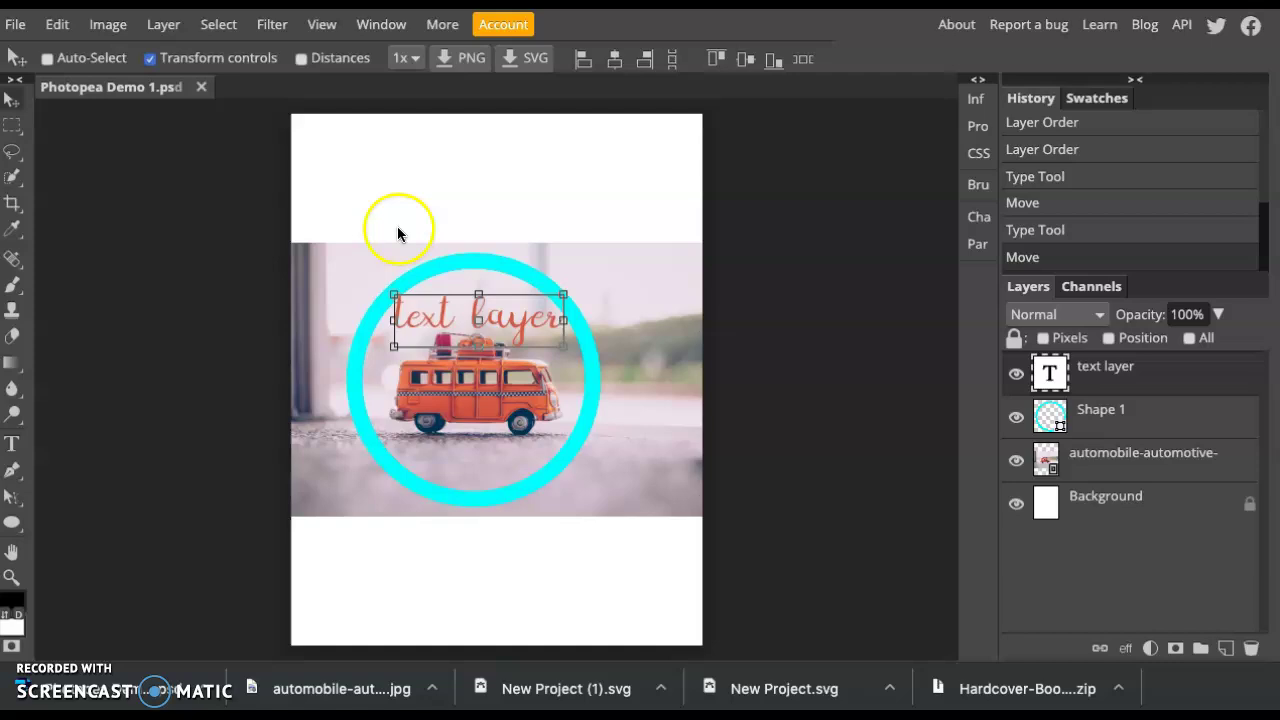
pyautogui.click(12, 24)
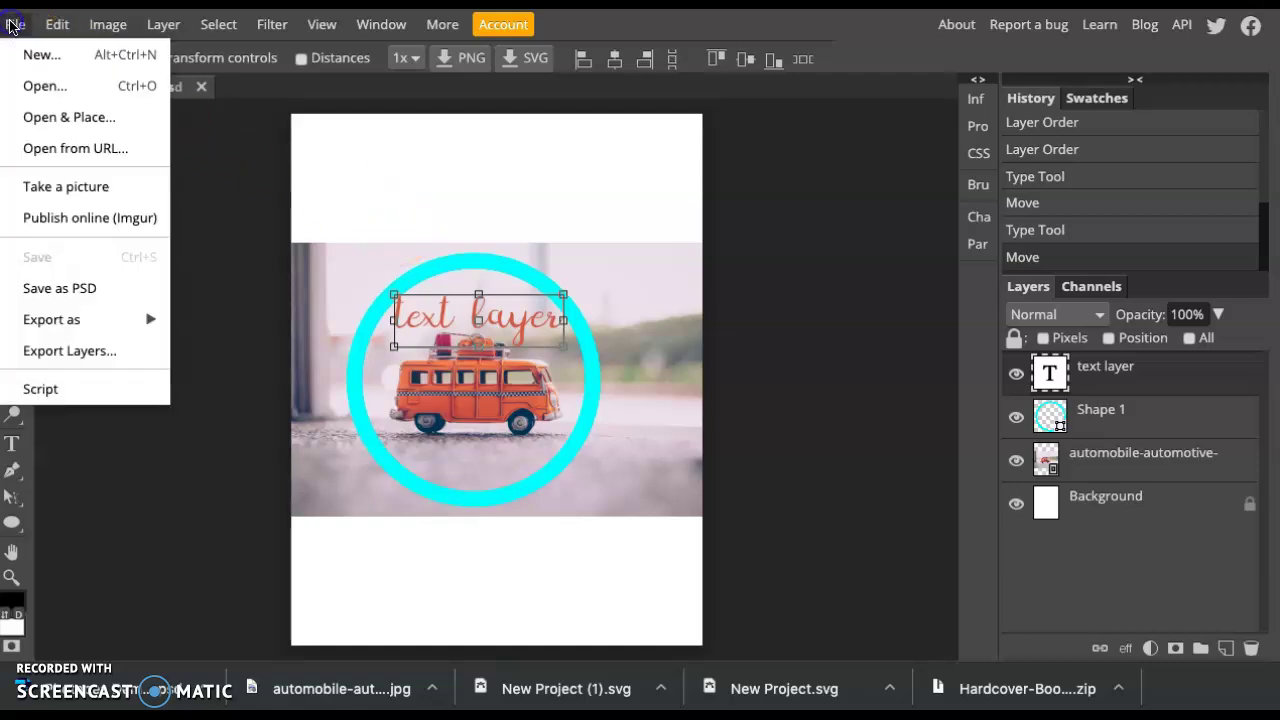
# Save the design as the PSD file Photopea Demo 1.psd
pyautogui.click(67, 290)
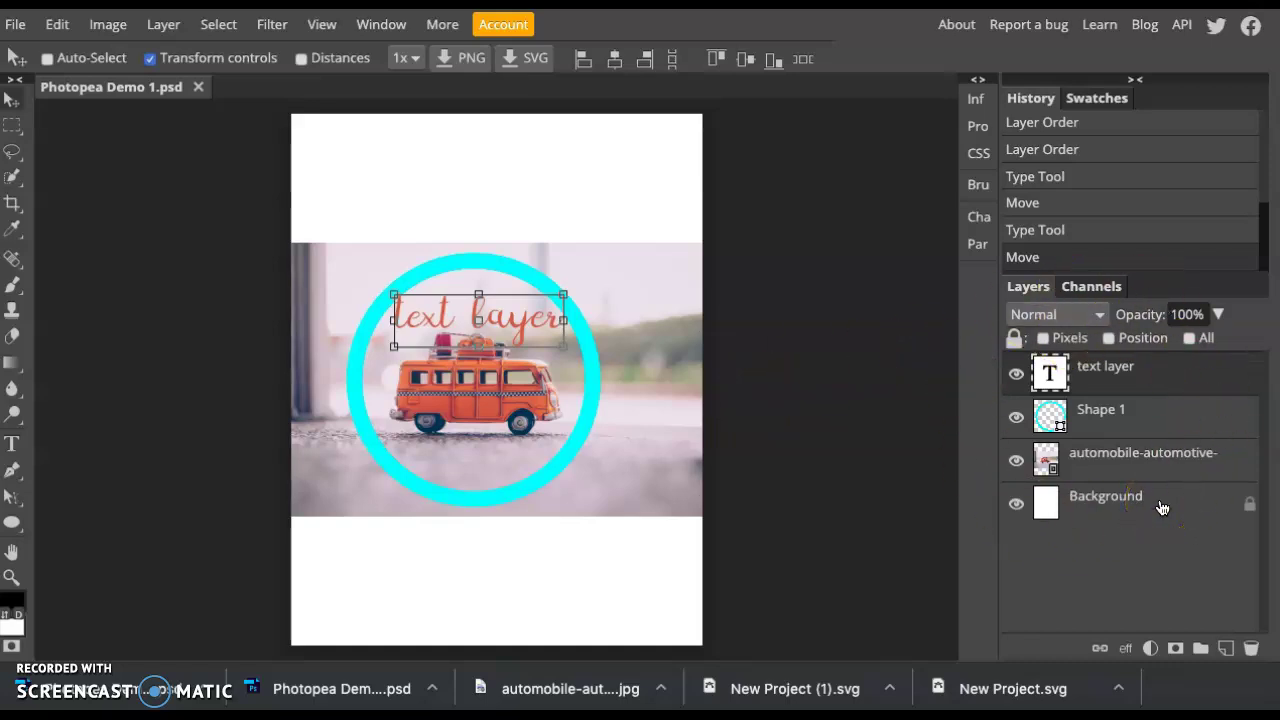
# Browse the File > Export as formats, then close the menu without exporting
pyautogui.click(15, 23)
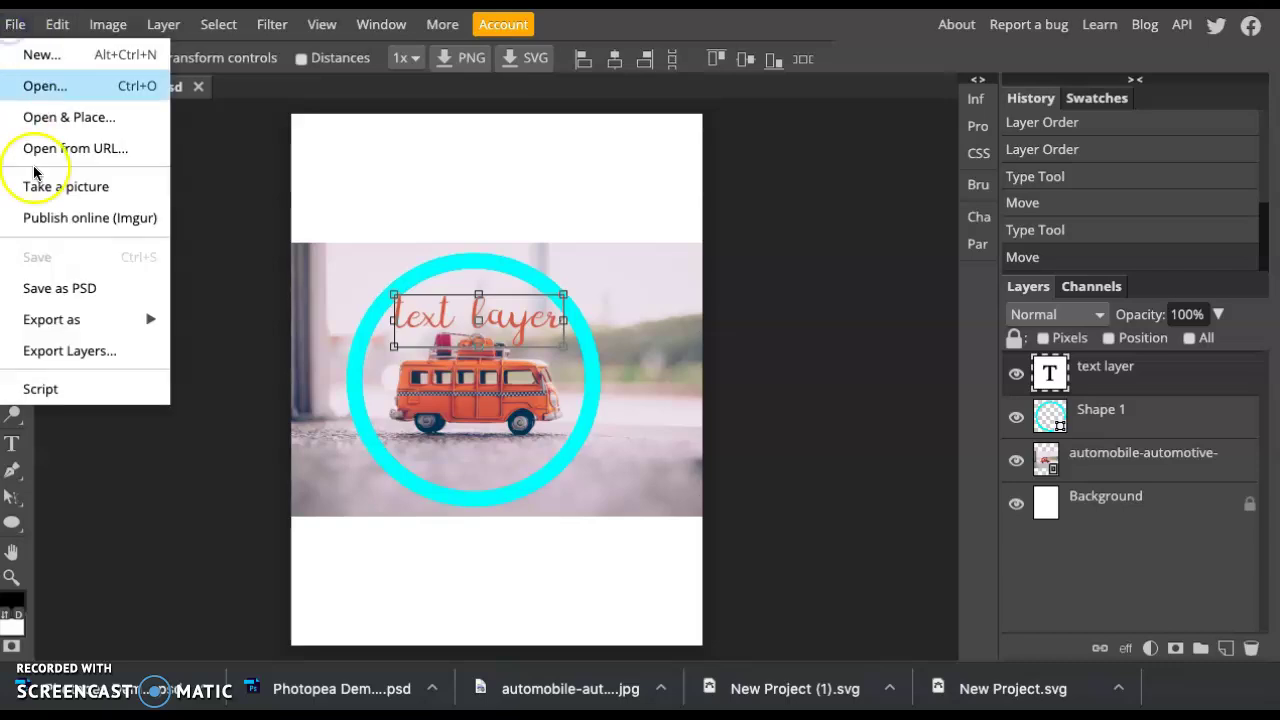
pyautogui.moveTo(57, 325)
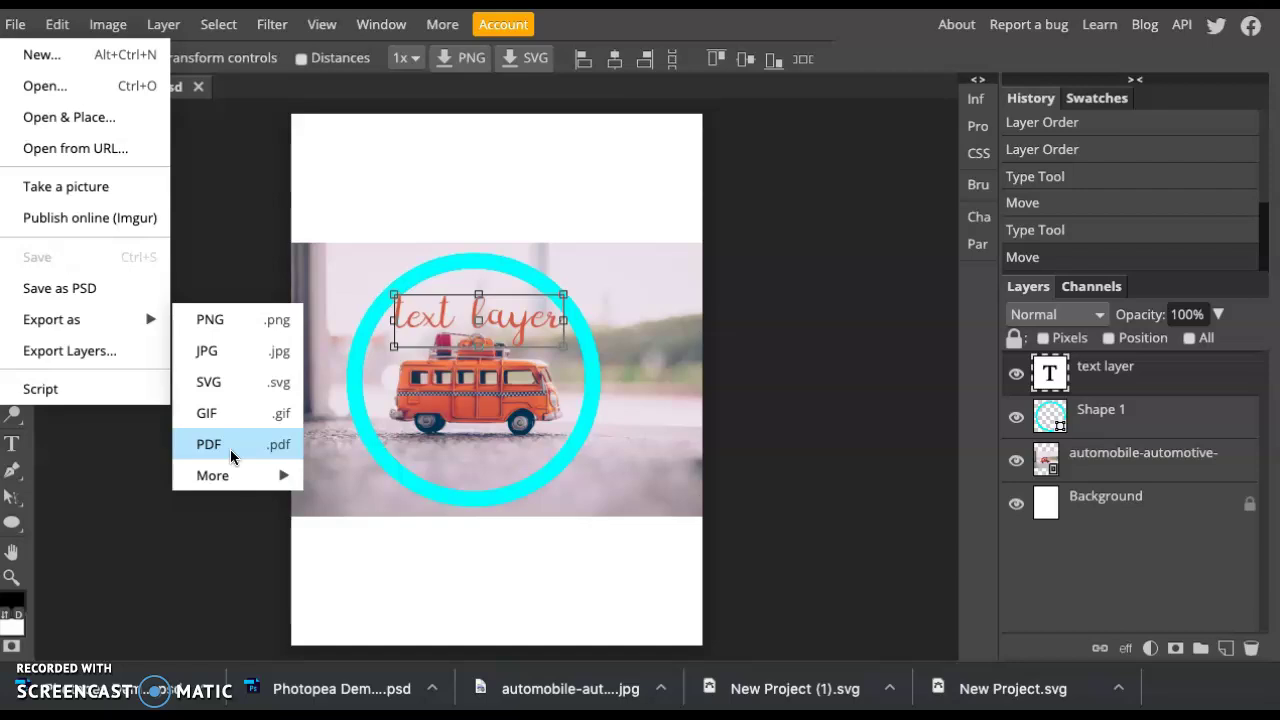
pyautogui.click(1143, 378)
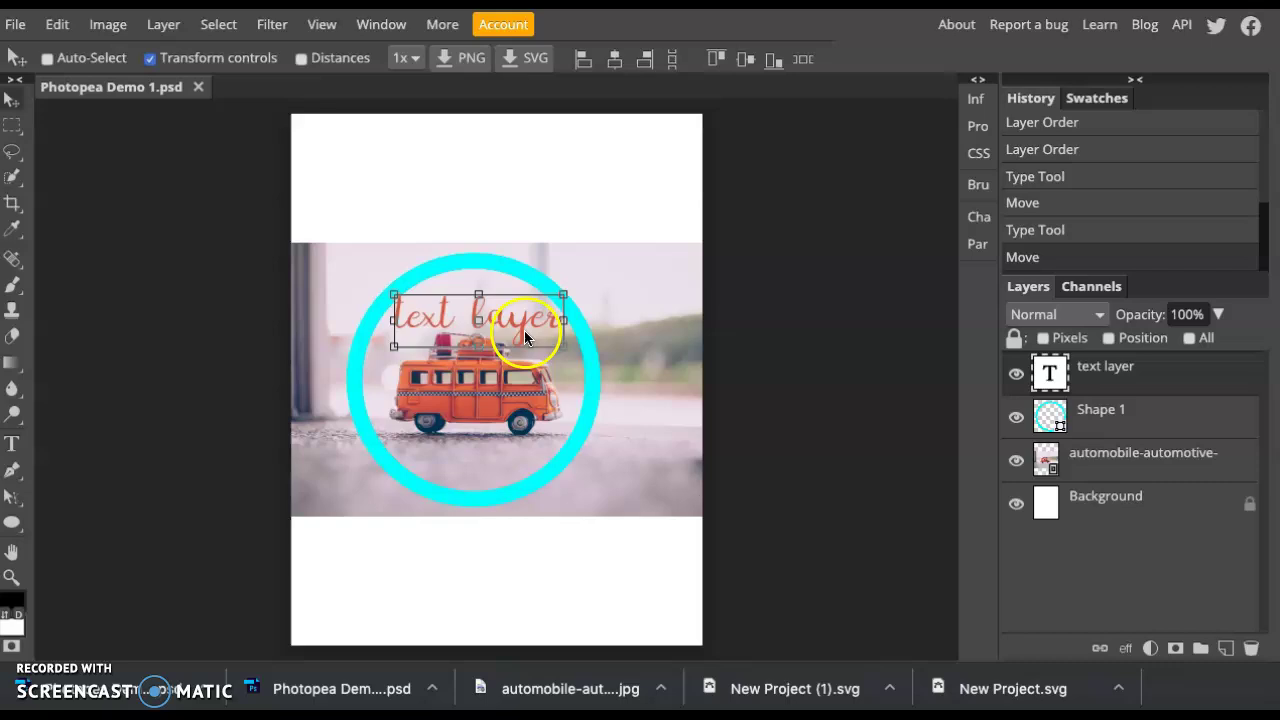
# Shift the orange text slightly higher over the bus, then check the circle, photo and text layers
pyautogui.moveTo(524, 330)
pyautogui.mouseDown()
pyautogui.moveTo(625, 401)
pyautogui.moveTo(507, 323)
pyautogui.moveTo(523, 324)
pyautogui.mouseUp()
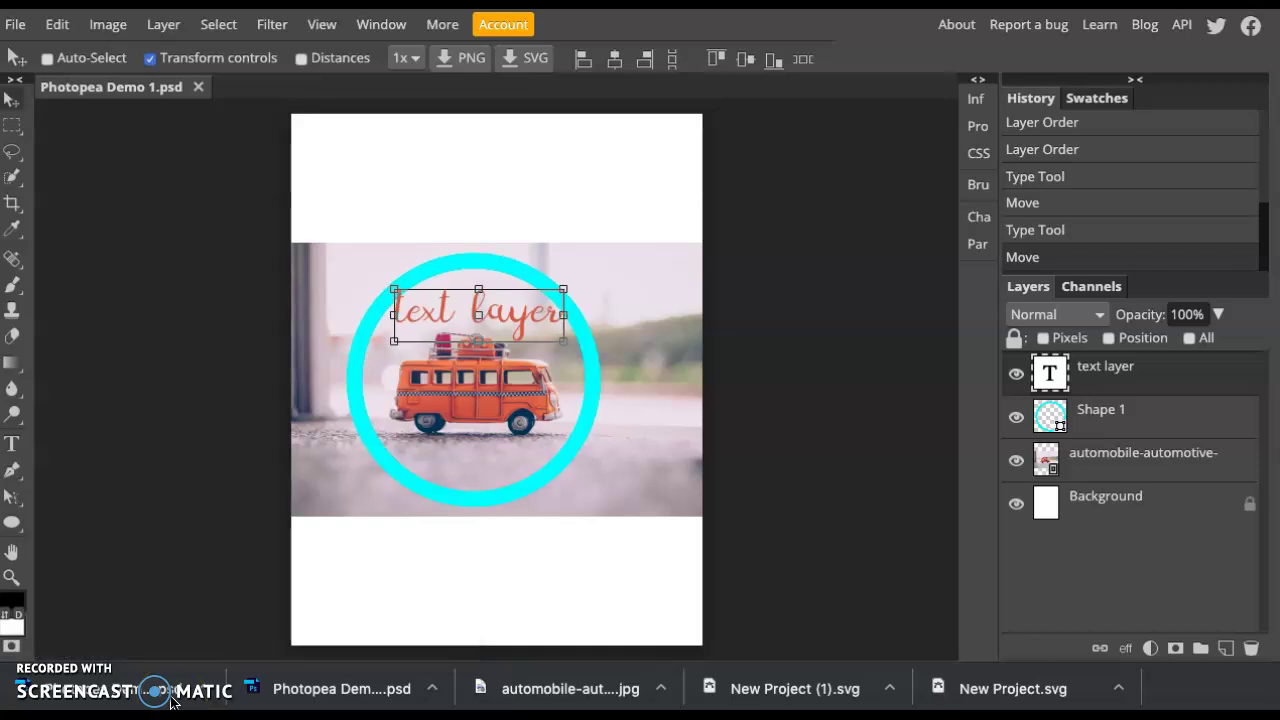
pyautogui.click(1070, 418)
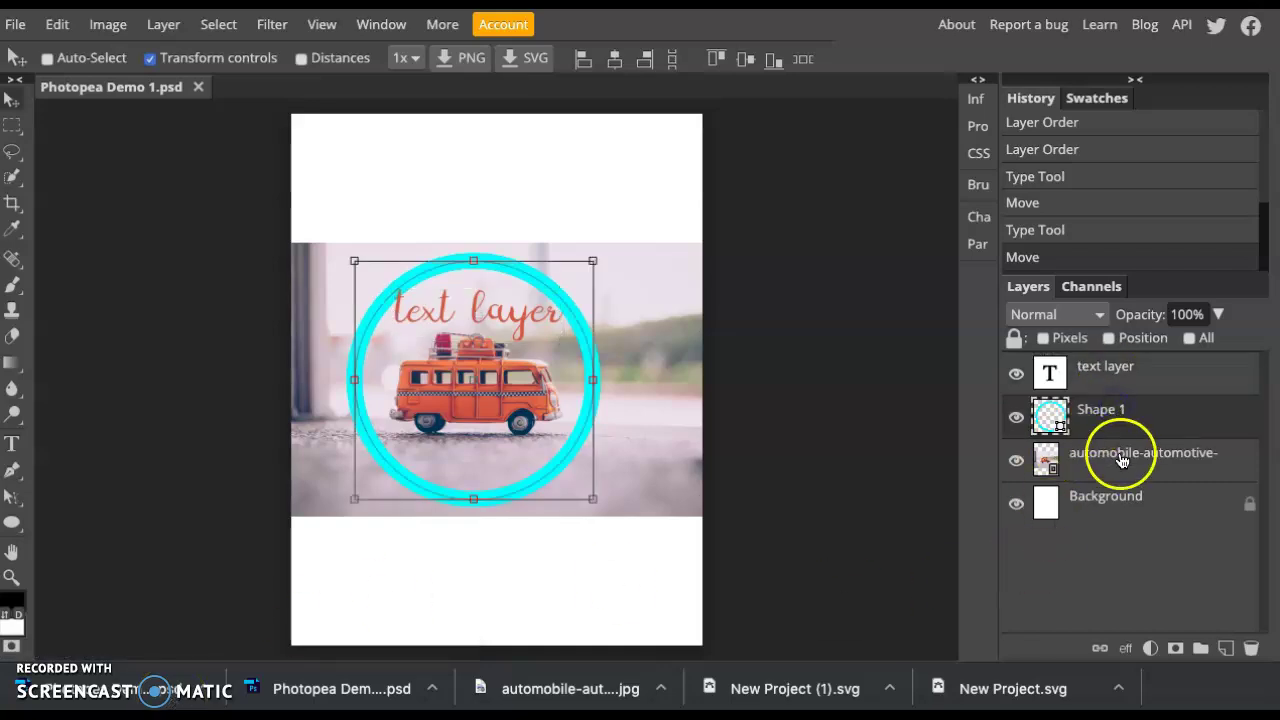
pyautogui.click(1121, 463)
pyautogui.click(1122, 413)
pyautogui.click(1123, 380)
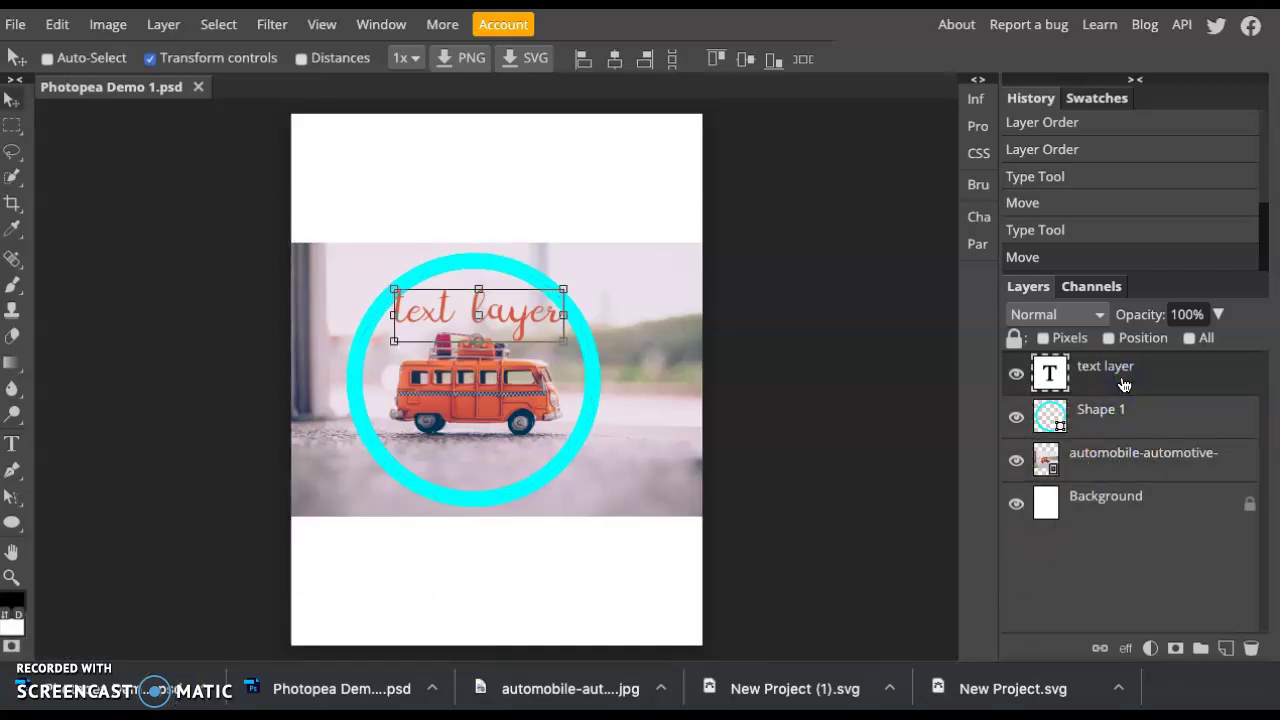